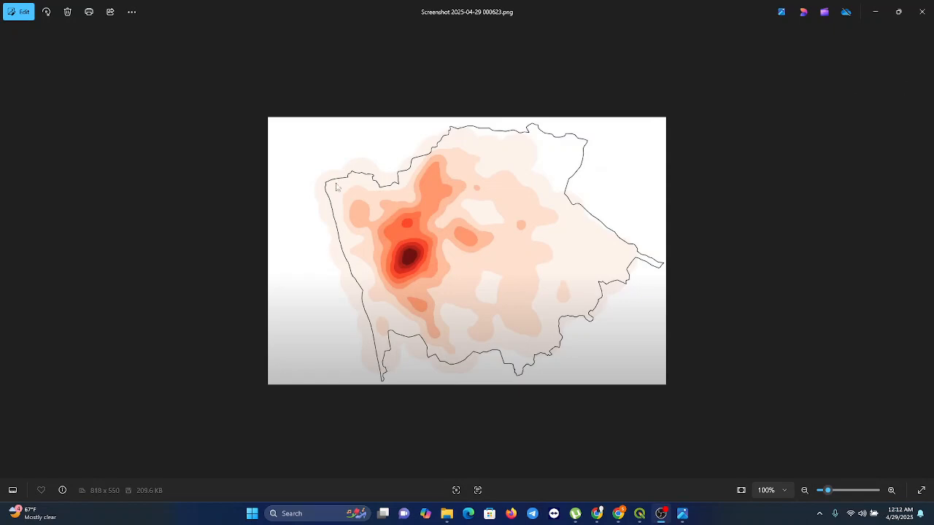
Step: Check the GeoJSON files in the Downloads folder, close the sample heatmap image and switch to QGIS
{"action": "left_click", "coordinate": [446, 514]}
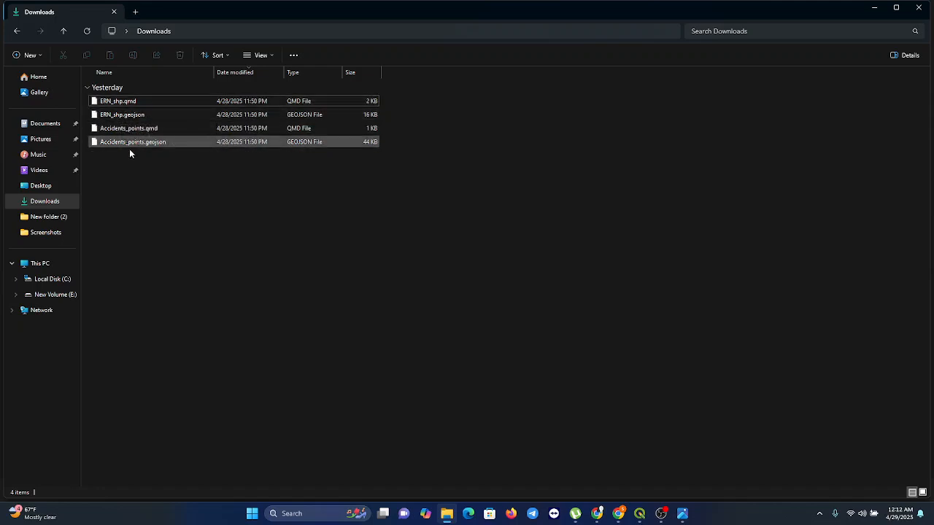
{"action": "left_click", "coordinate": [876, 9]}
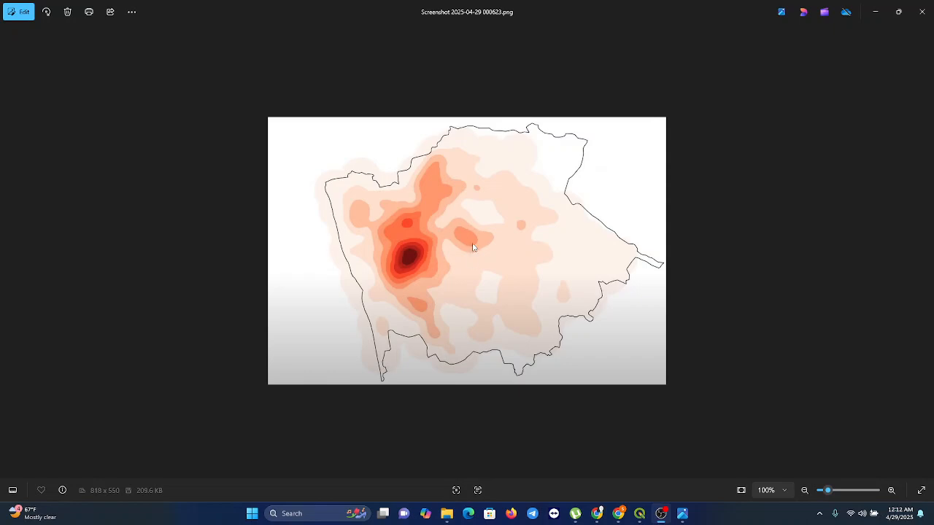
{"action": "left_click", "coordinate": [922, 12]}
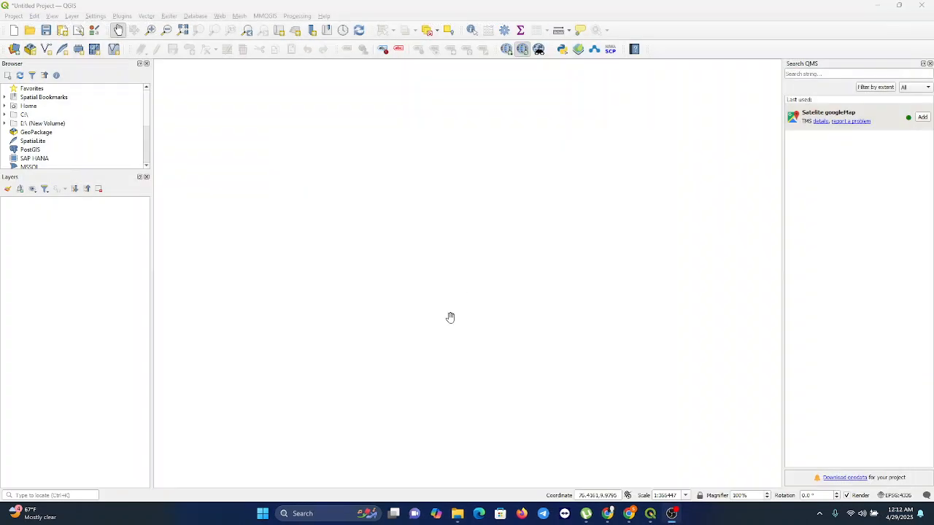
{"action": "left_click", "coordinate": [390, 271]}
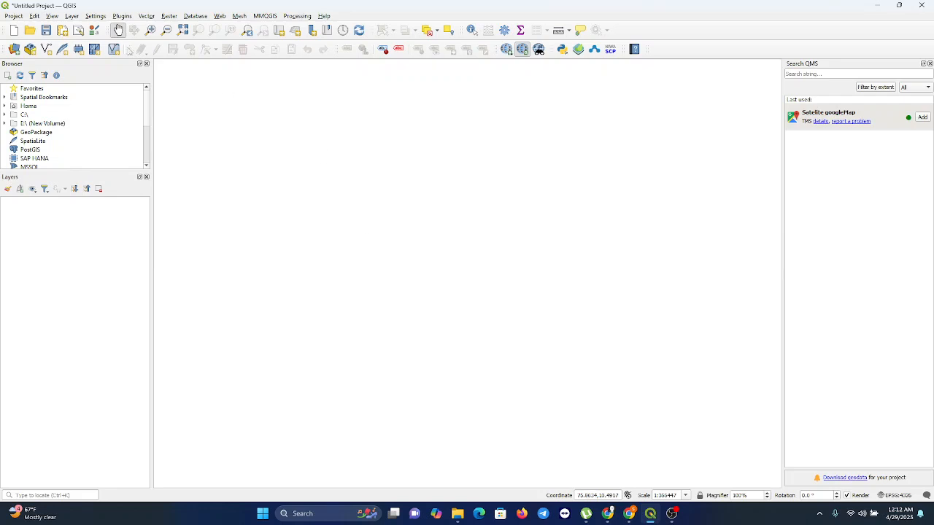
Step: Add Accidents_points.geojson from the Downloads folder to the project as a vector layer
{"action": "left_click", "coordinate": [72, 15]}
{"action": "mouse_move", "coordinate": [76, 13]}
{"action": "mouse_move", "coordinate": [109, 49]}
{"action": "left_click", "coordinate": [269, 51]}
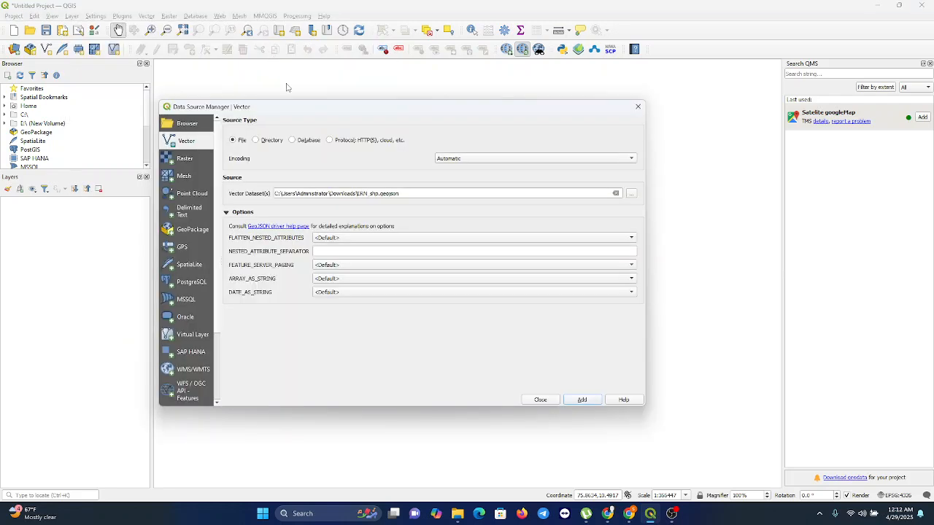
{"action": "left_click", "coordinate": [617, 194]}
{"action": "left_click", "coordinate": [631, 196]}
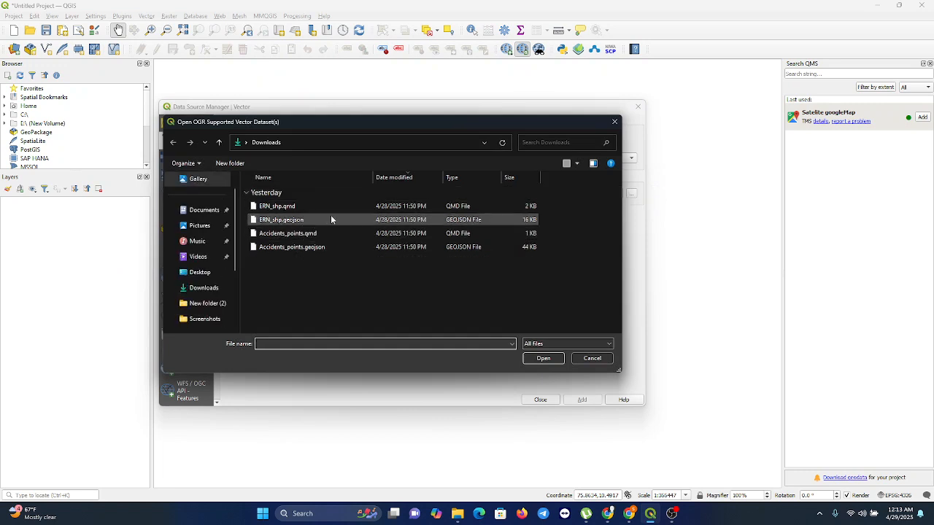
{"action": "left_click", "coordinate": [381, 248]}
{"action": "left_click", "coordinate": [535, 361]}
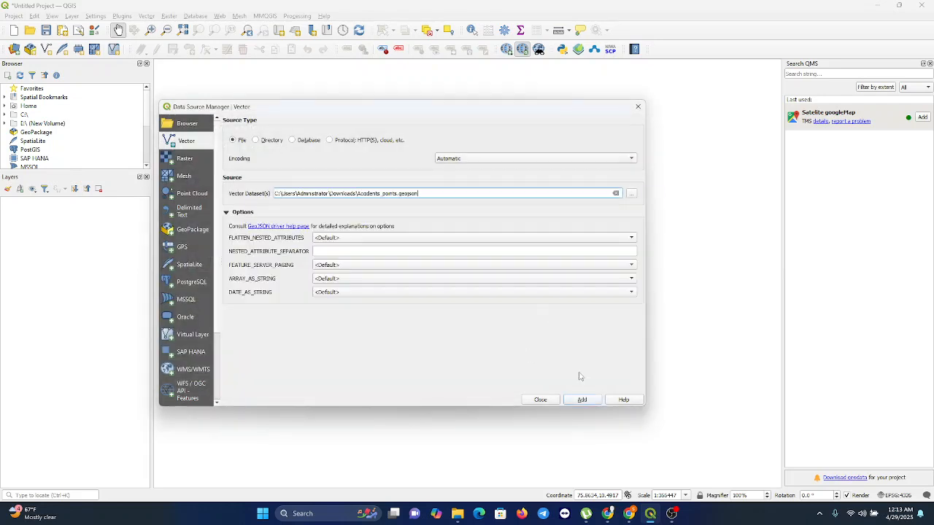
{"action": "left_click", "coordinate": [584, 401]}
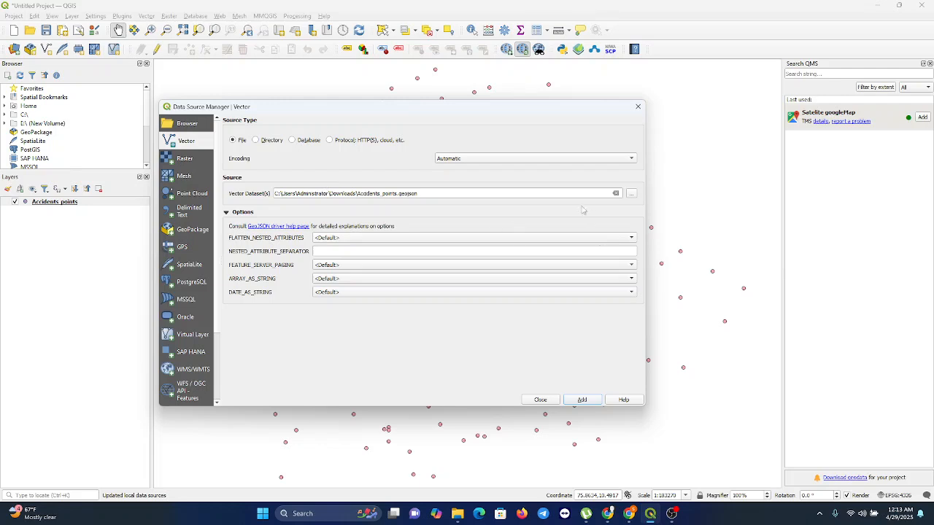
Step: Add ERN_shp.geojson from the Downloads folder as a second vector layer and close the data source manager
{"action": "left_click", "coordinate": [632, 195]}
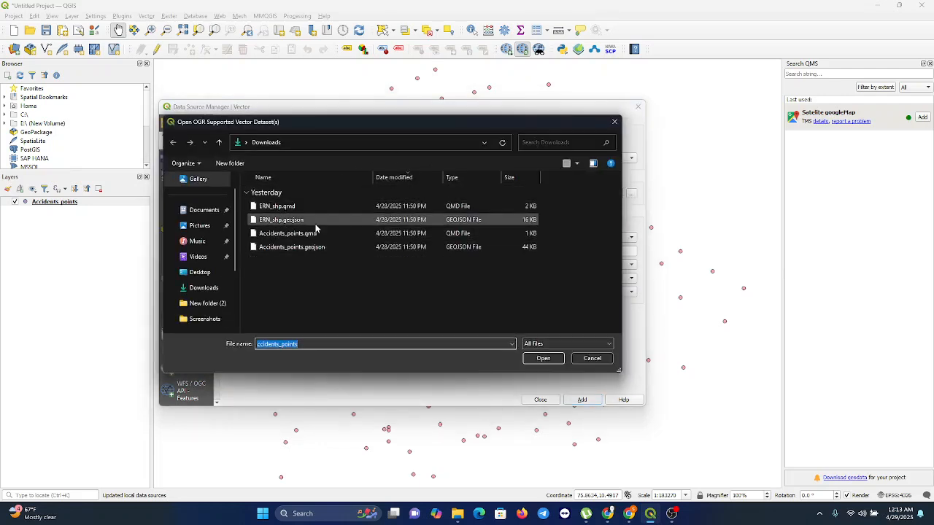
{"action": "left_click", "coordinate": [318, 226]}
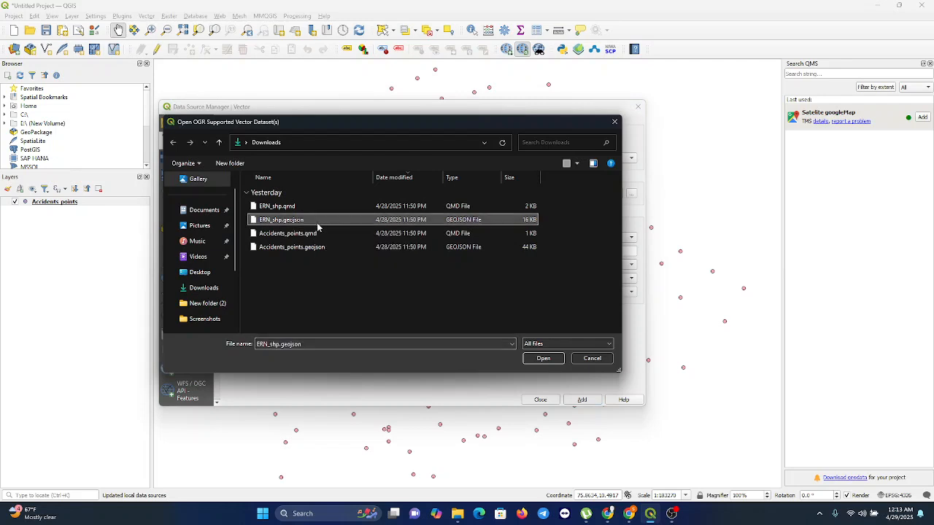
{"action": "left_click", "coordinate": [543, 358]}
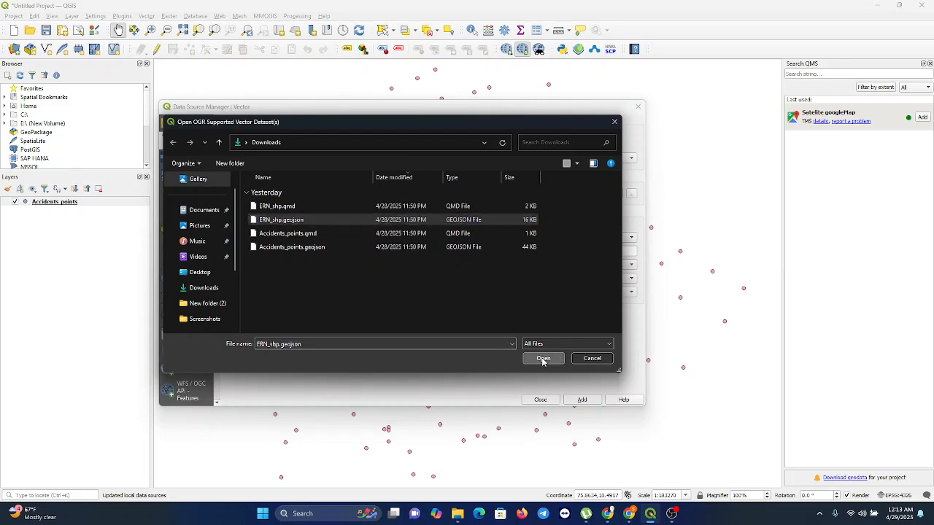
{"action": "left_click", "coordinate": [580, 400]}
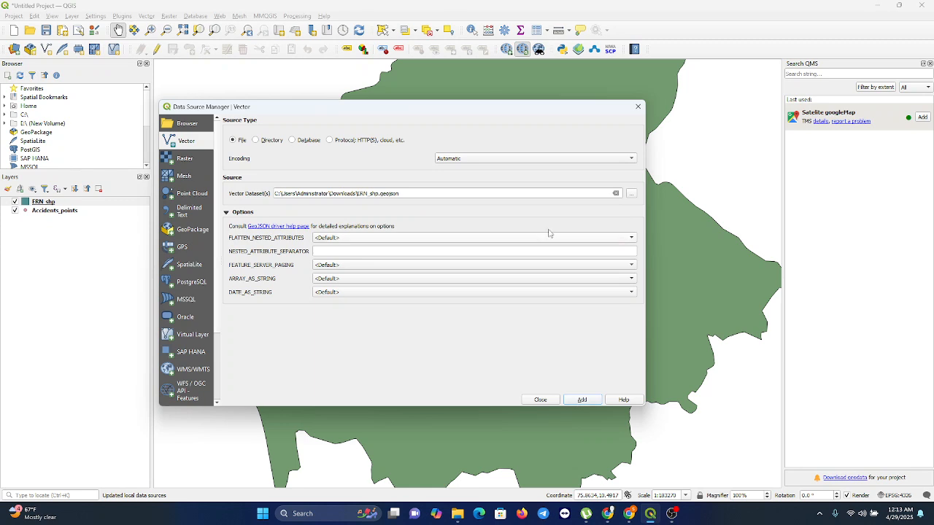
{"action": "left_click", "coordinate": [638, 106]}
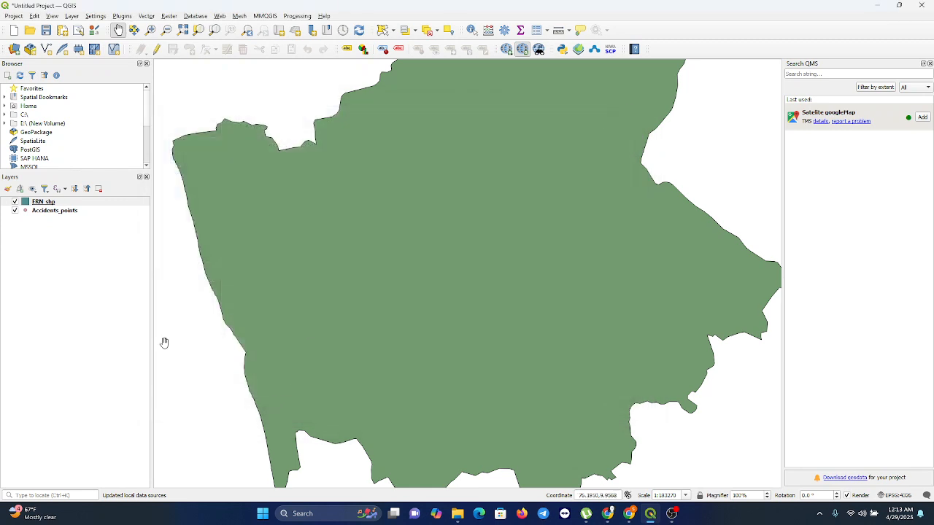
Step: Move the Accidents_points layer above ERN_shp in the layer order and fit the whole district in the map
{"action": "left_click_drag", "start_coordinate": [38, 214], "coordinate": [32, 202]}
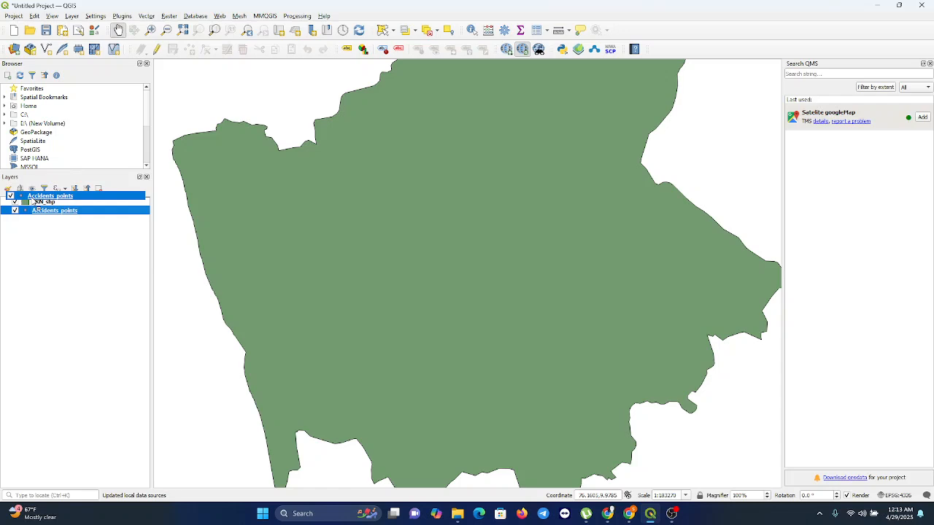
{"action": "left_click_drag", "start_coordinate": [33, 202], "coordinate": [33, 201]}
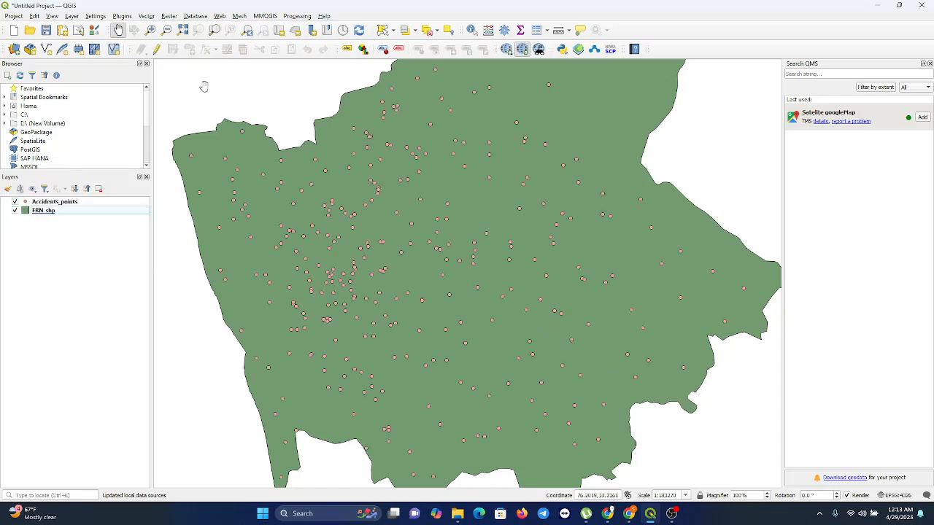
{"action": "left_click", "coordinate": [166, 29]}
{"action": "left_click", "coordinate": [458, 246]}
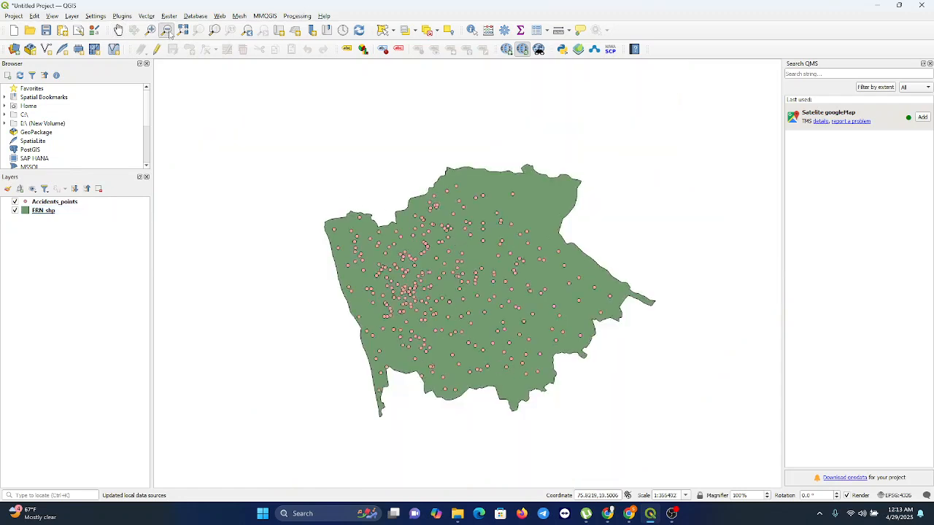
{"action": "left_click", "coordinate": [118, 31]}
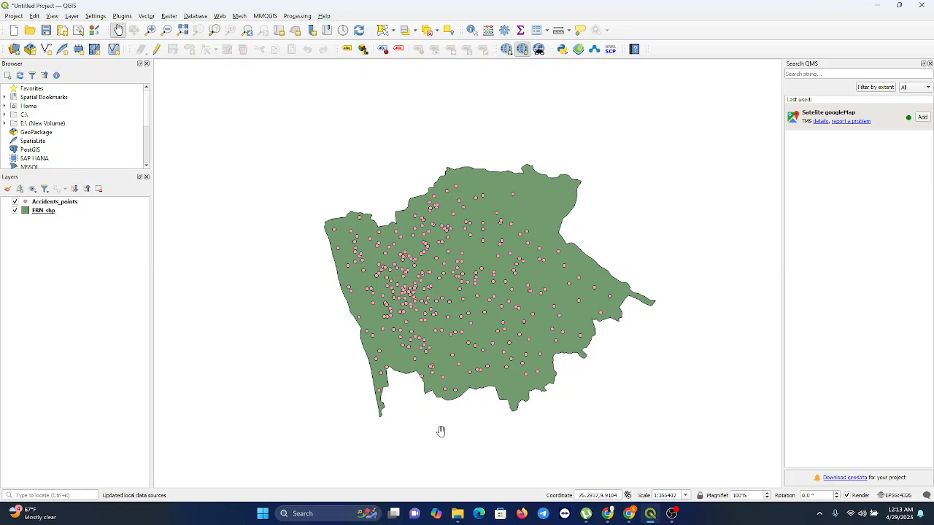
Step: Make the simple fill color of the ERN_shp layer fully transparent, leaving only its black outline
{"action": "right_click", "coordinate": [42, 212]}
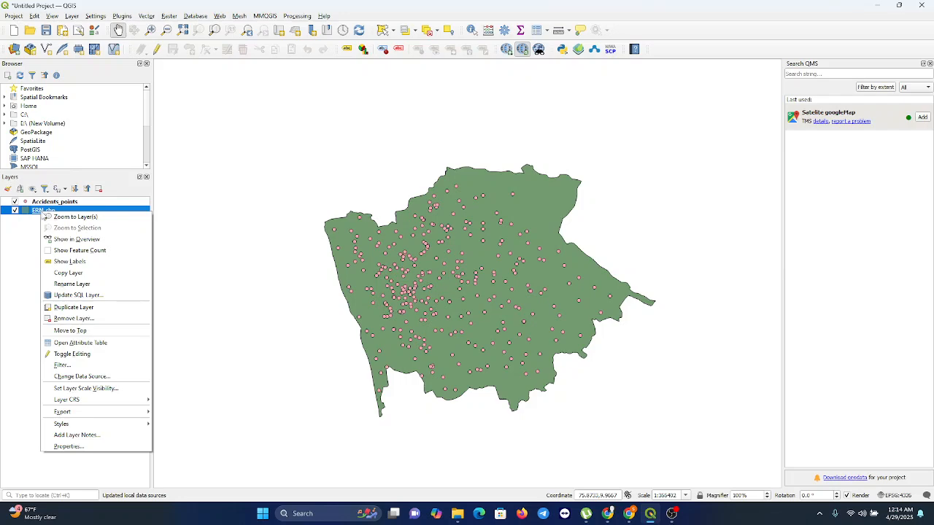
{"action": "left_click", "coordinate": [86, 446]}
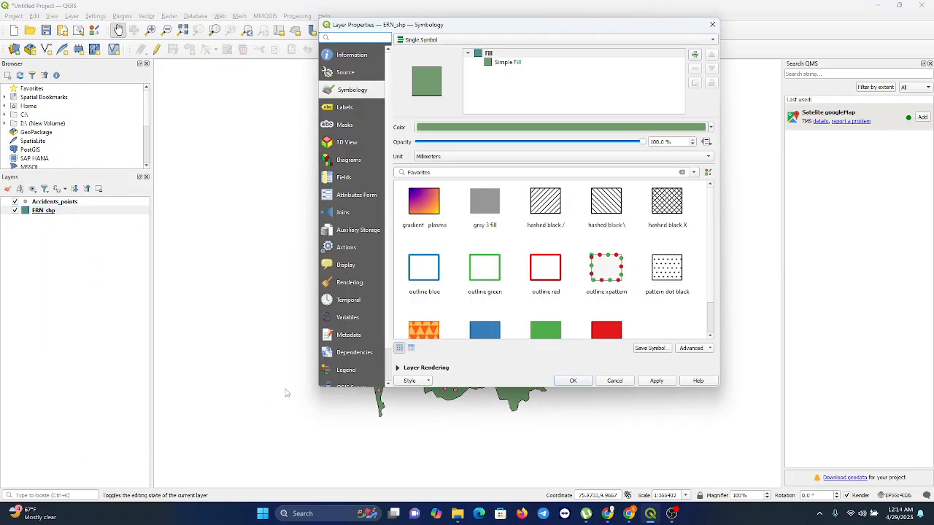
{"action": "left_click", "coordinate": [513, 65]}
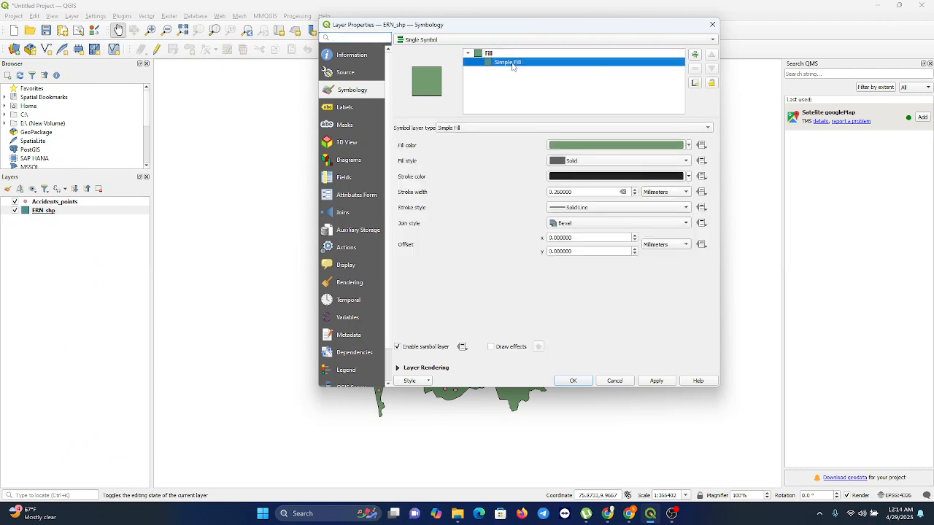
{"action": "left_click", "coordinate": [688, 146]}
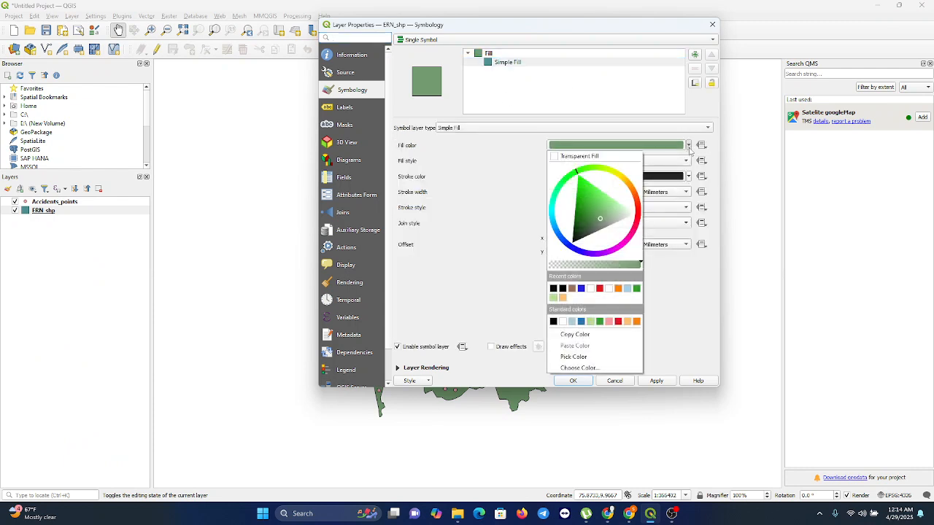
{"action": "left_click", "coordinate": [550, 266]}
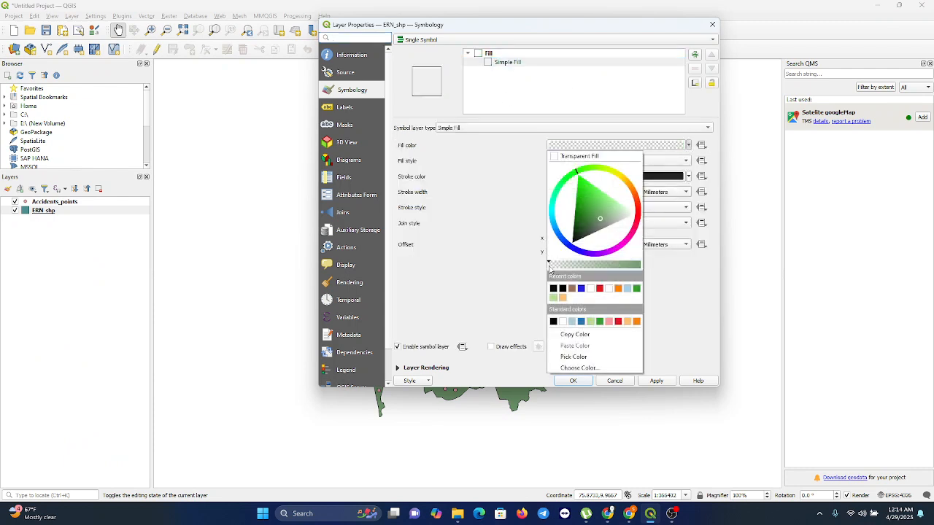
{"action": "left_click", "coordinate": [656, 381]}
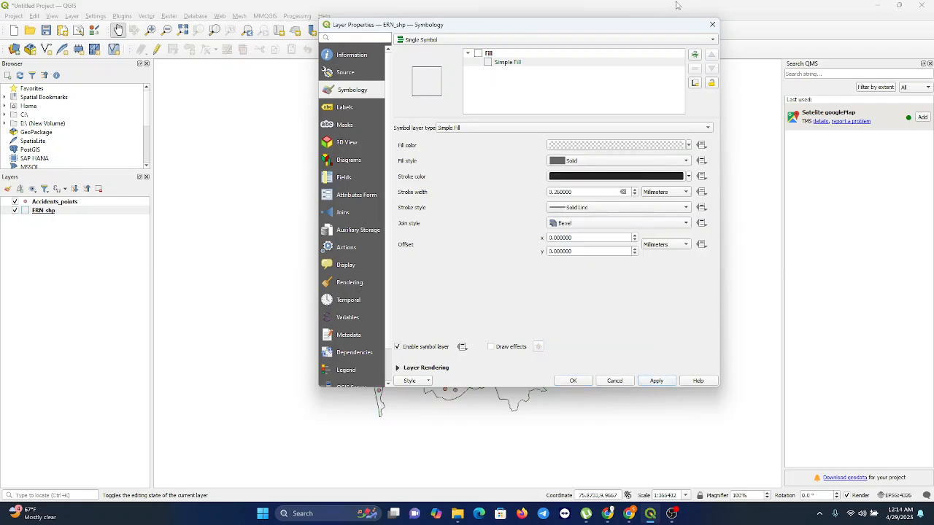
{"action": "left_click", "coordinate": [712, 24]}
{"action": "left_click_drag", "start_coordinate": [473, 329], "coordinate": [448, 300]}
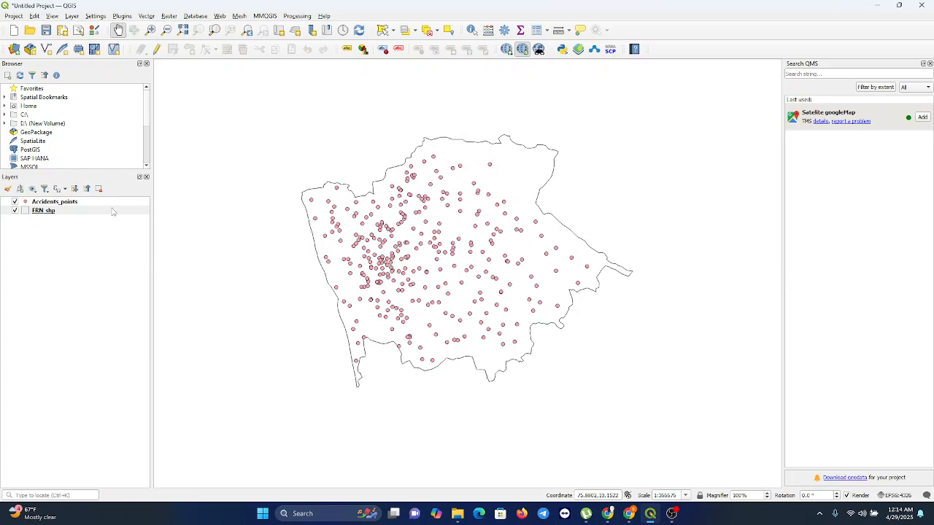
Step: Install the Density Analysis plugin from the not-installed plugins matching "Density" and close the plugin manager
{"action": "left_click", "coordinate": [122, 16]}
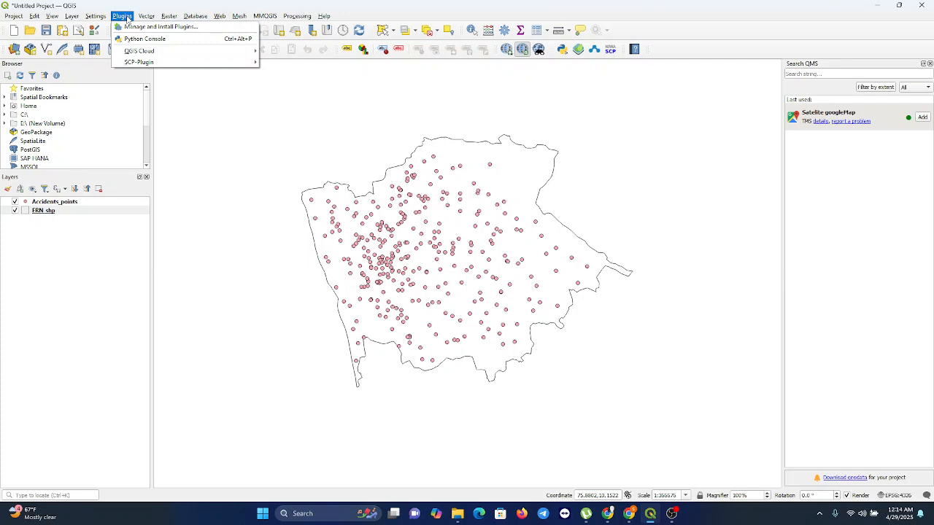
{"action": "left_click", "coordinate": [161, 28]}
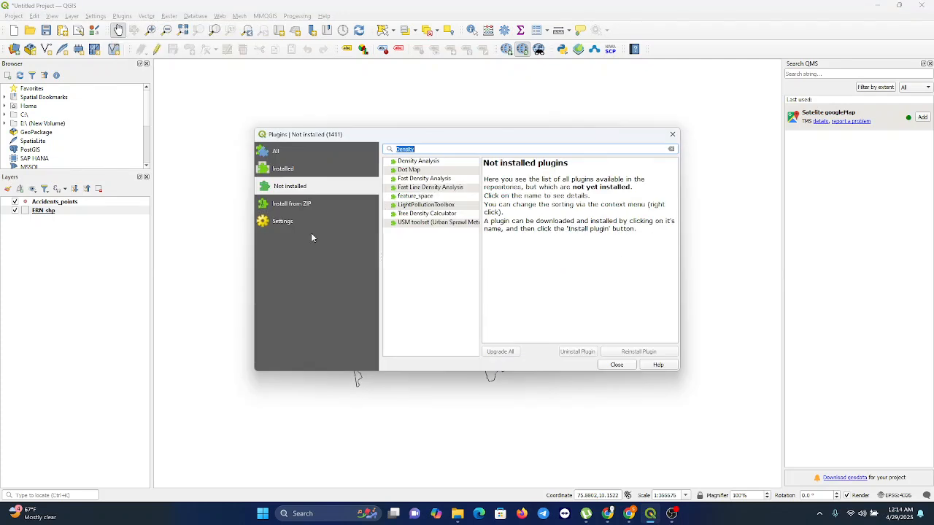
{"action": "left_click", "coordinate": [421, 150]}
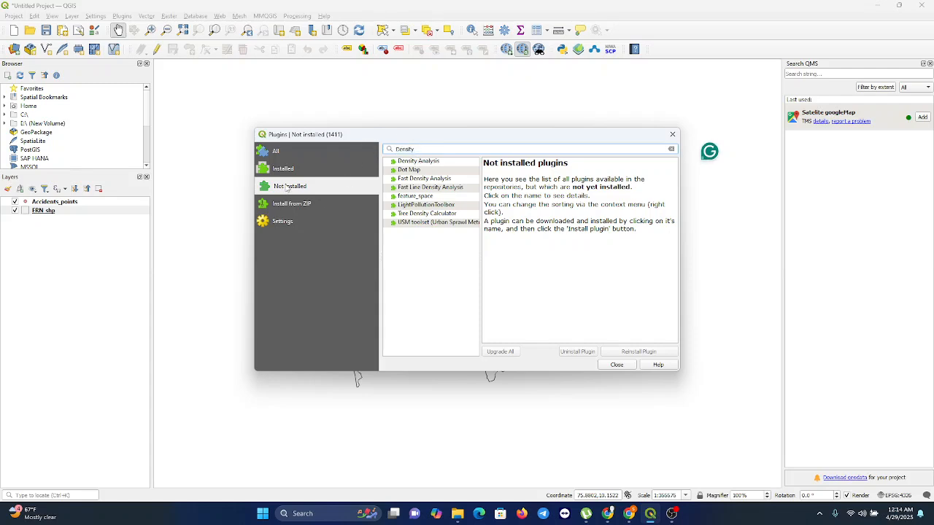
{"action": "left_click", "coordinate": [429, 164]}
{"action": "left_click", "coordinate": [632, 353]}
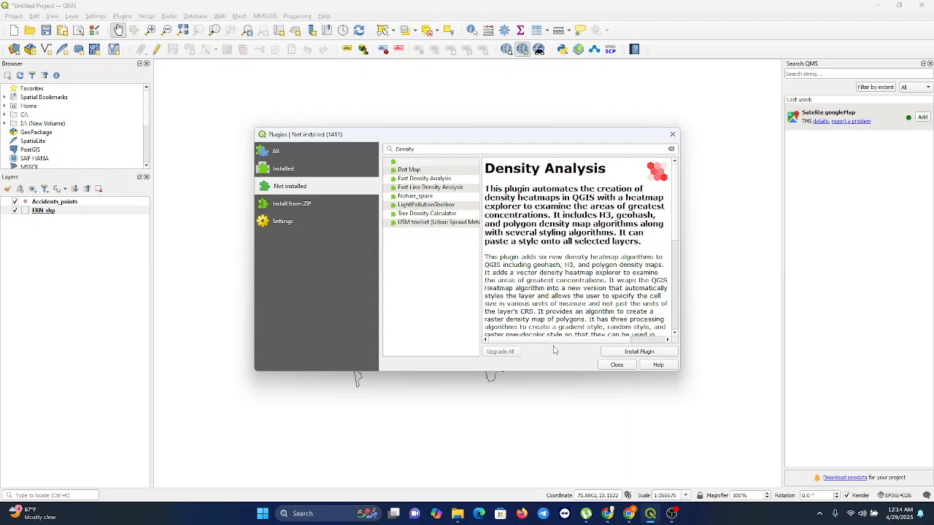
{"action": "left_click", "coordinate": [617, 365]}
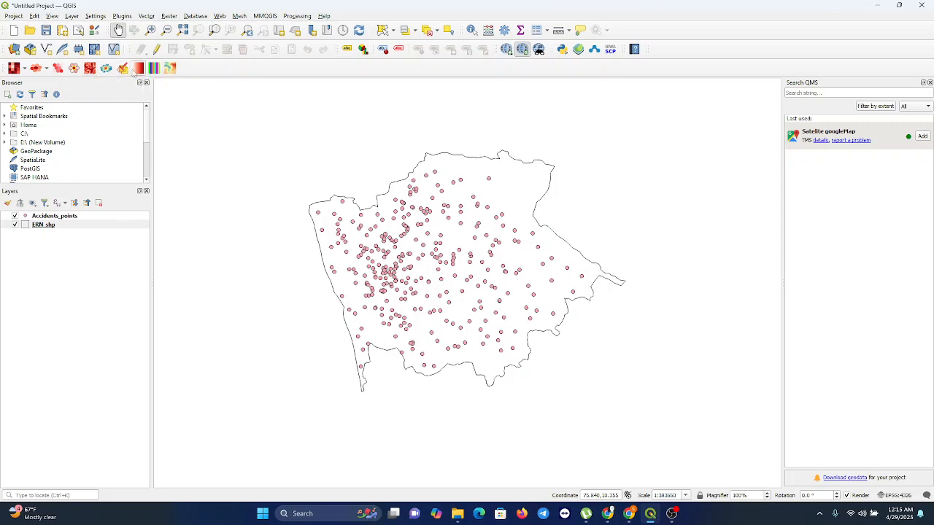
Step: Start a Styled Heatmap (Kernel Density Estimation) with Accidents_points as input and a cell dimension of 0.1 kilometers
{"action": "left_click", "coordinate": [90, 69]}
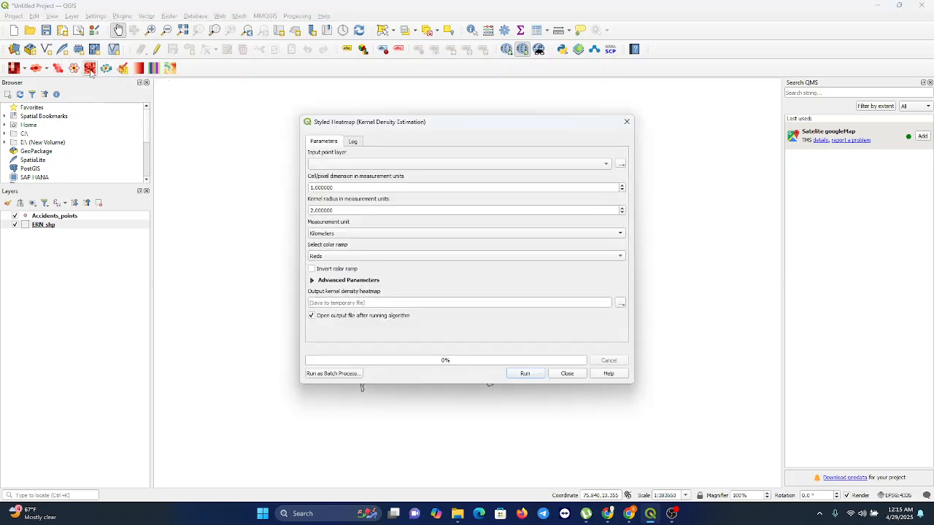
{"action": "left_click", "coordinate": [519, 165]}
{"action": "left_click", "coordinate": [401, 163]}
{"action": "left_click", "coordinate": [313, 187]}
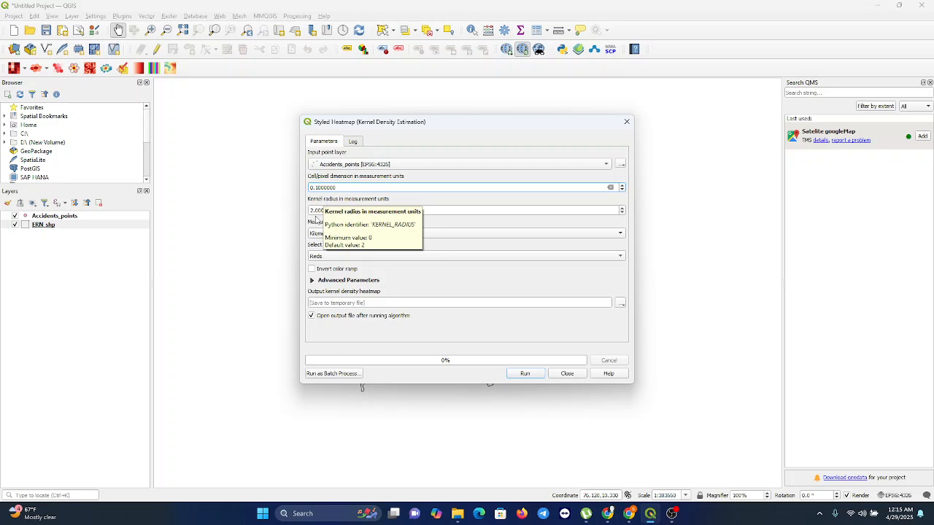
Step: Set the kernel radius to 4.5 kilometers, keeping the Reds color ramp
{"action": "left_click", "coordinate": [313, 211]}
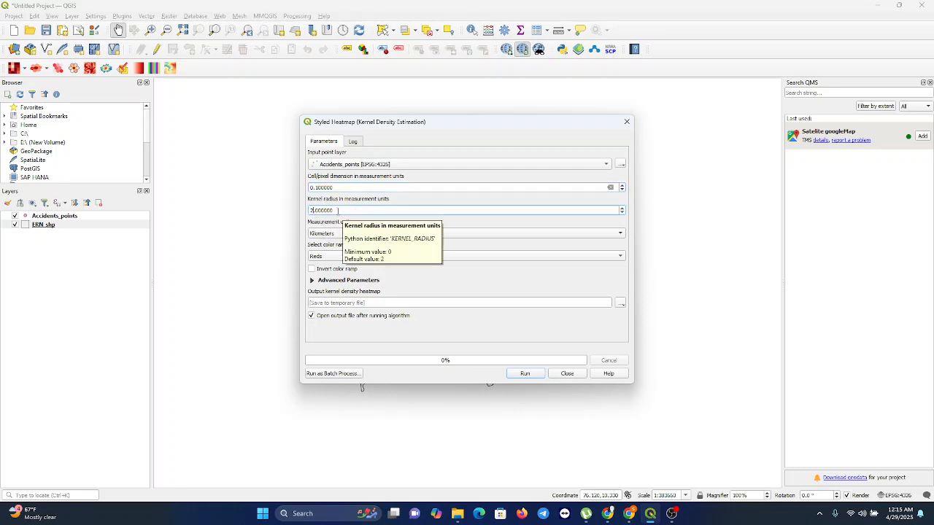
{"action": "left_click_drag", "start_coordinate": [335, 210], "coordinate": [309, 210]}
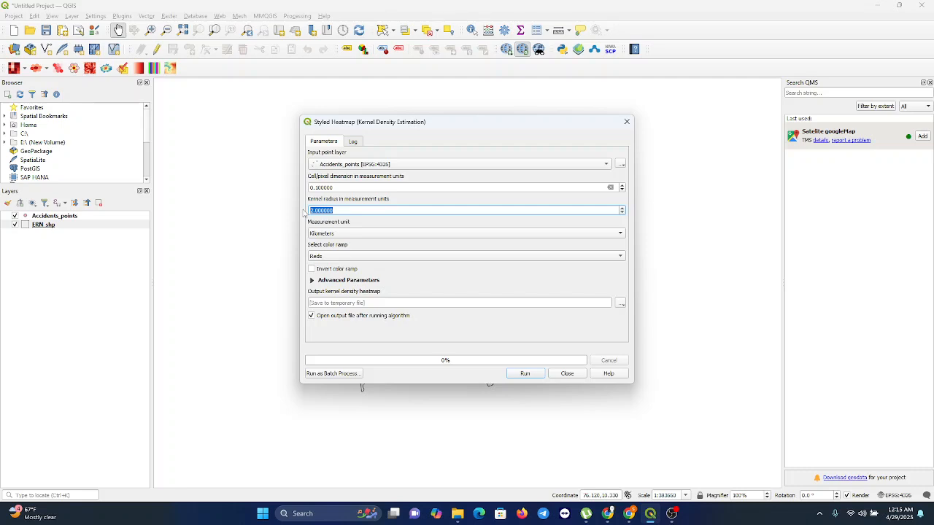
{"action": "type", "text": "4.5"}
{"action": "left_click", "coordinate": [345, 187]}
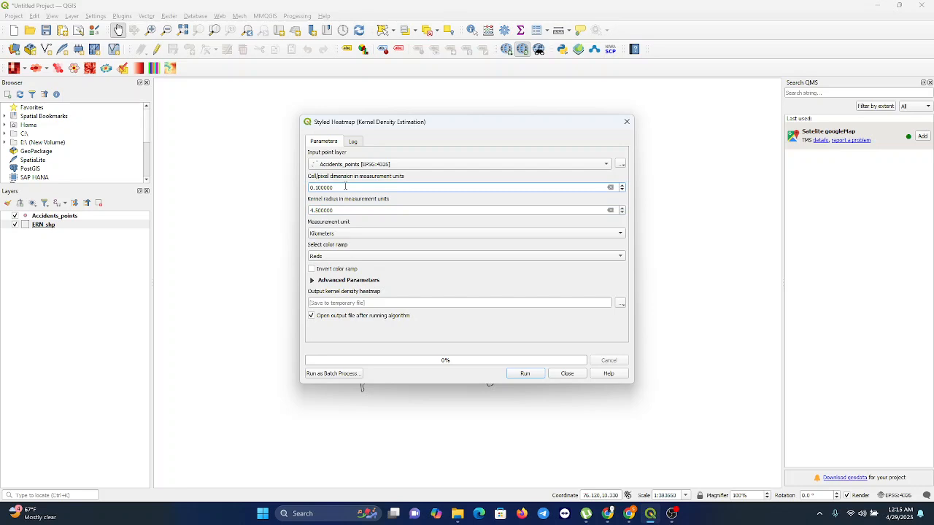
{"action": "left_click", "coordinate": [342, 256]}
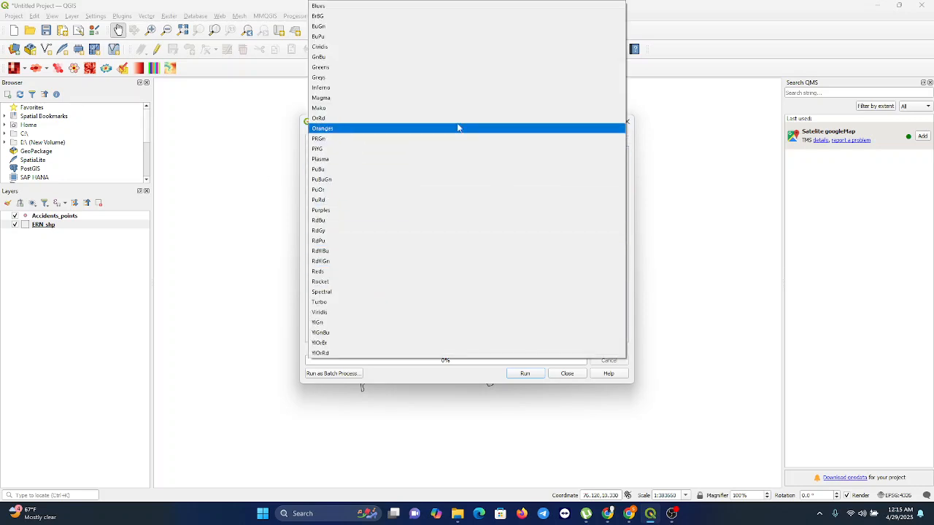
{"action": "left_click", "coordinate": [653, 221]}
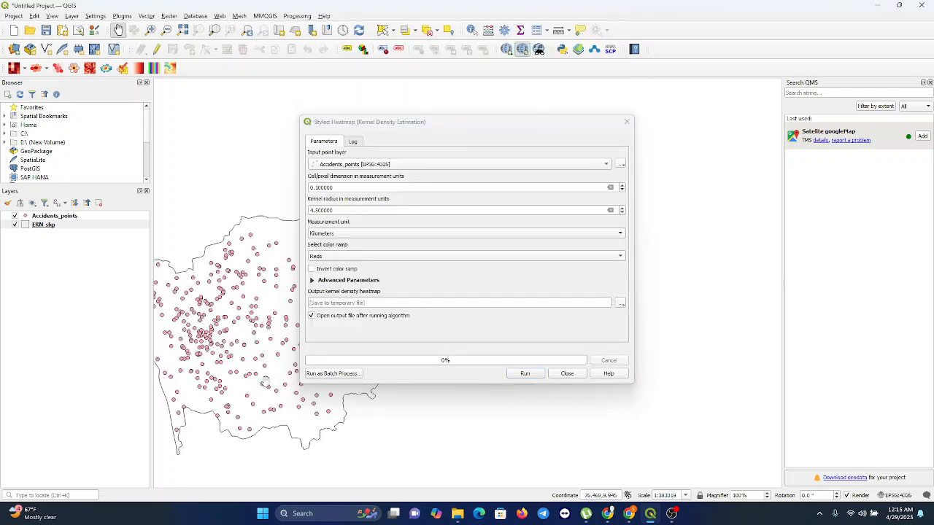
{"action": "left_click", "coordinate": [630, 275]}
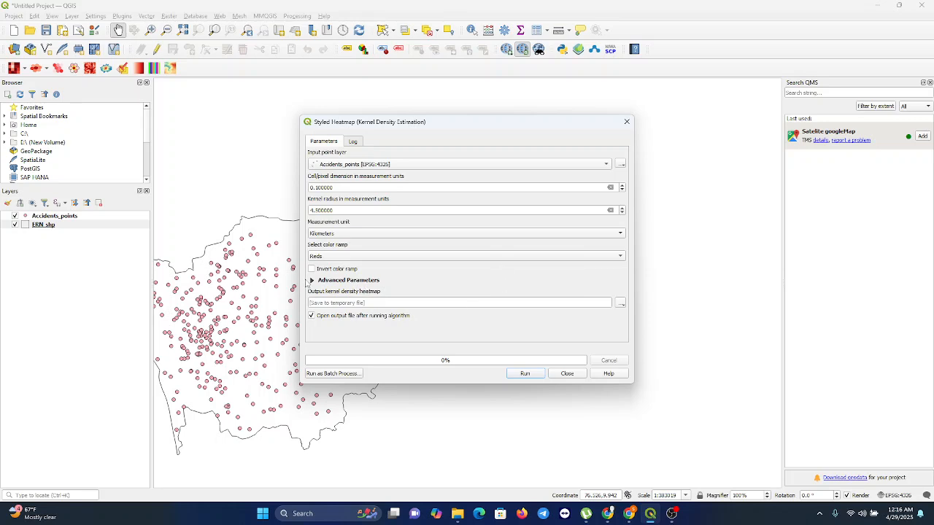
Step: Set the advanced heatmap mode to Continuous, run the kernel density estimation and close the dialog
{"action": "left_click", "coordinate": [312, 281]}
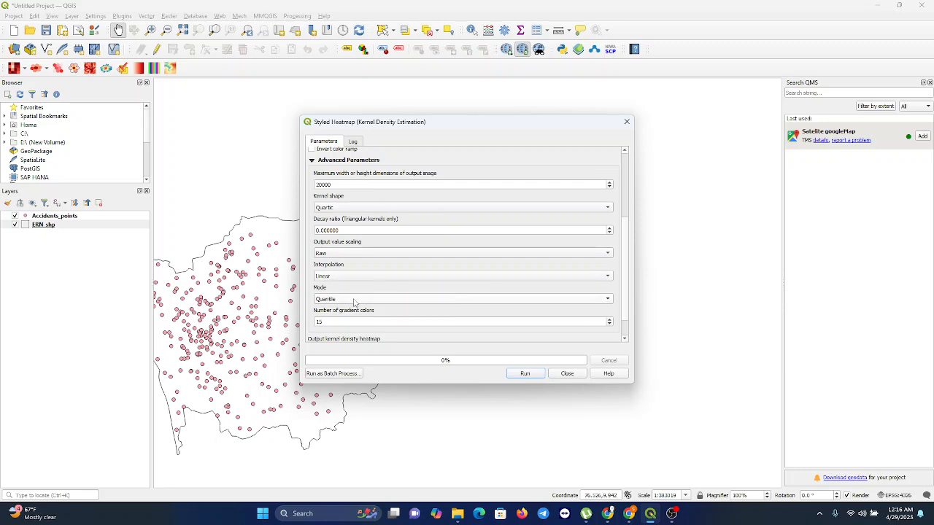
{"action": "left_click", "coordinate": [353, 300]}
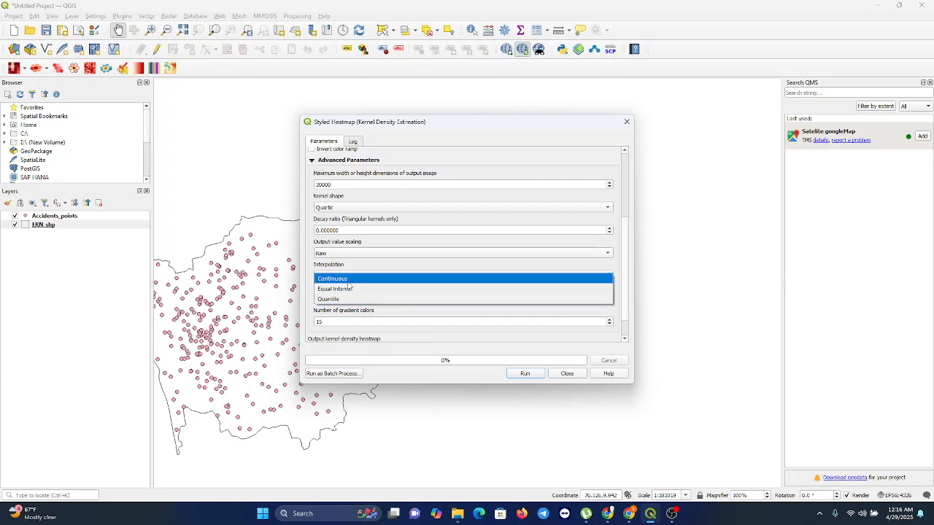
{"action": "left_click", "coordinate": [349, 283]}
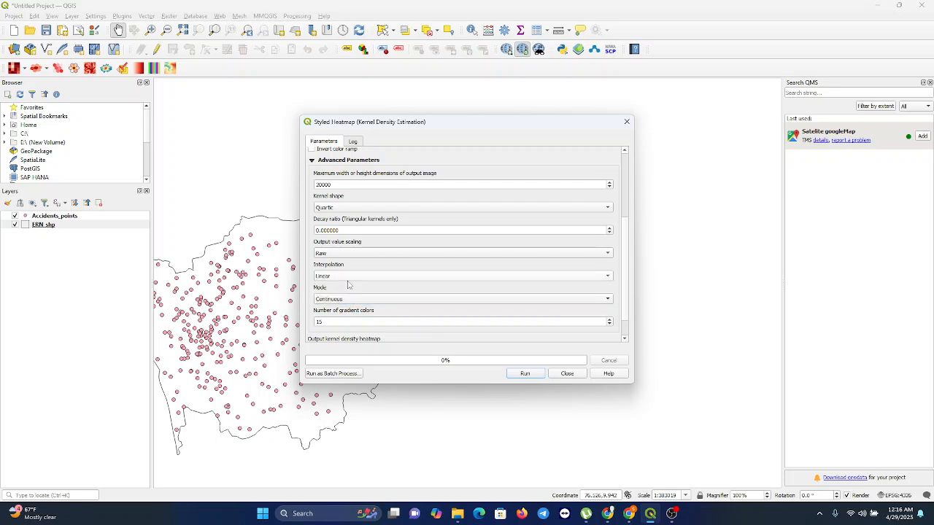
{"action": "left_click", "coordinate": [523, 374]}
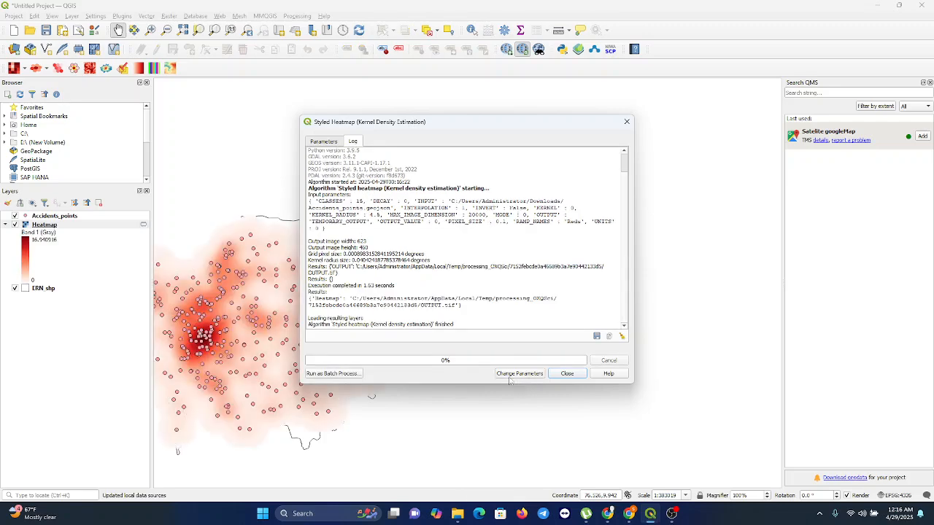
{"action": "left_click", "coordinate": [567, 374]}
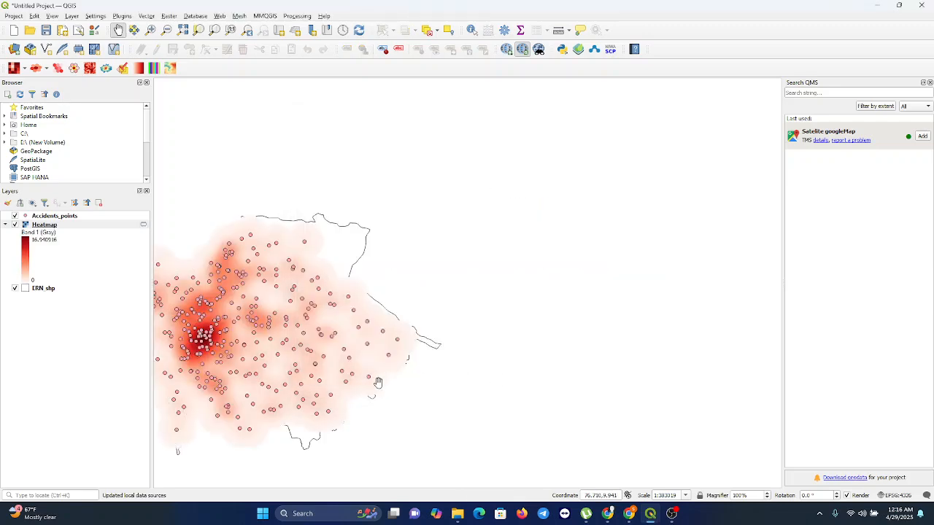
Step: Move the Heatmap layer above Accidents_points and check the map by toggling the visibility of the ERN_shp and Accidents_points layers
{"action": "left_click_drag", "start_coordinate": [347, 380], "coordinate": [536, 319]}
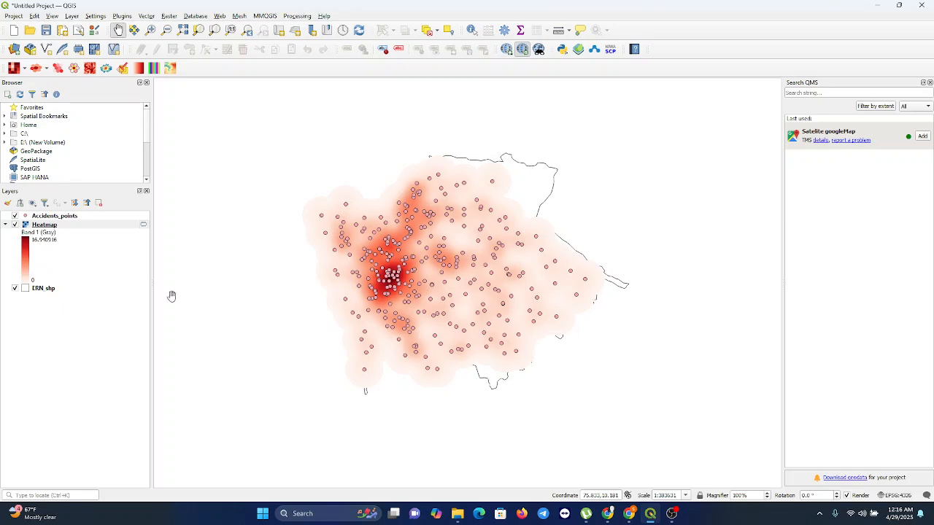
{"action": "left_click_drag", "start_coordinate": [42, 226], "coordinate": [35, 218]}
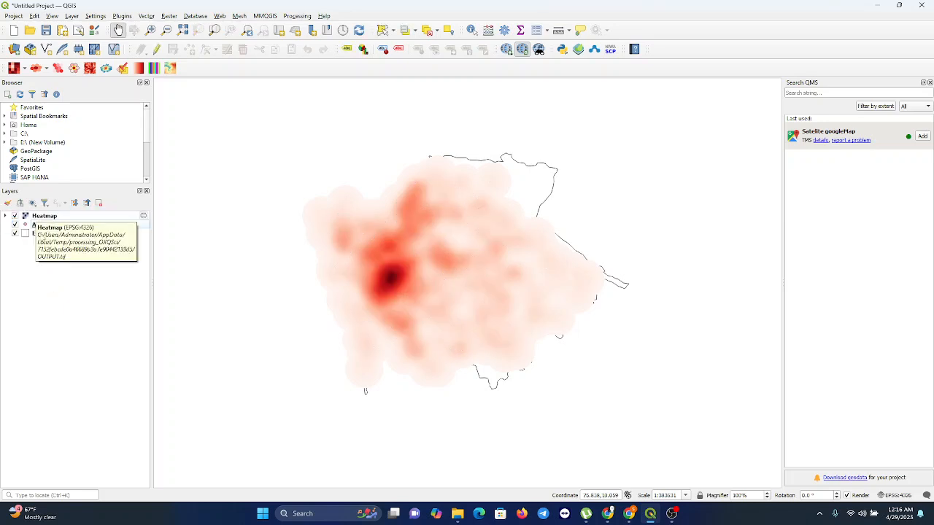
{"action": "left_click", "coordinate": [15, 234]}
{"action": "left_click", "coordinate": [14, 234]}
{"action": "left_click", "coordinate": [16, 224]}
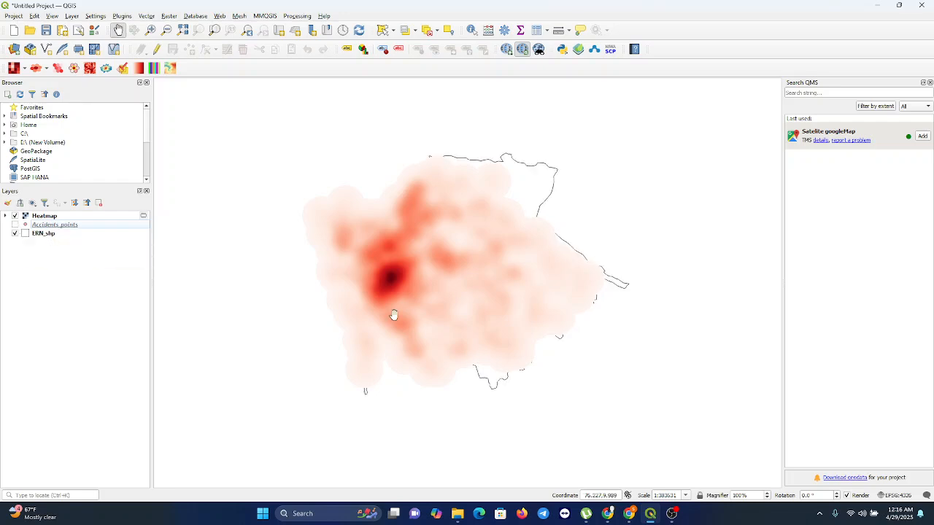
{"action": "left_click_drag", "start_coordinate": [309, 290], "coordinate": [380, 257]}
{"action": "left_click_drag", "start_coordinate": [496, 297], "coordinate": [446, 325]}
{"action": "left_click", "coordinate": [16, 225]}
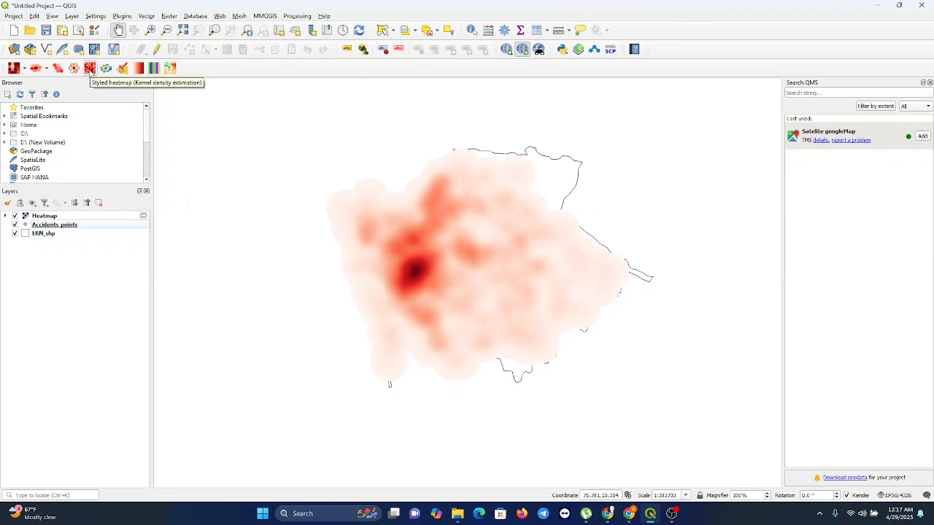
Step: Start another Styled Heatmap of Accidents_points with a 1.1 kilometer cell dimension, 4.5 kilometer kernel radius and the YlOrRd color ramp
{"action": "left_click", "coordinate": [90, 68]}
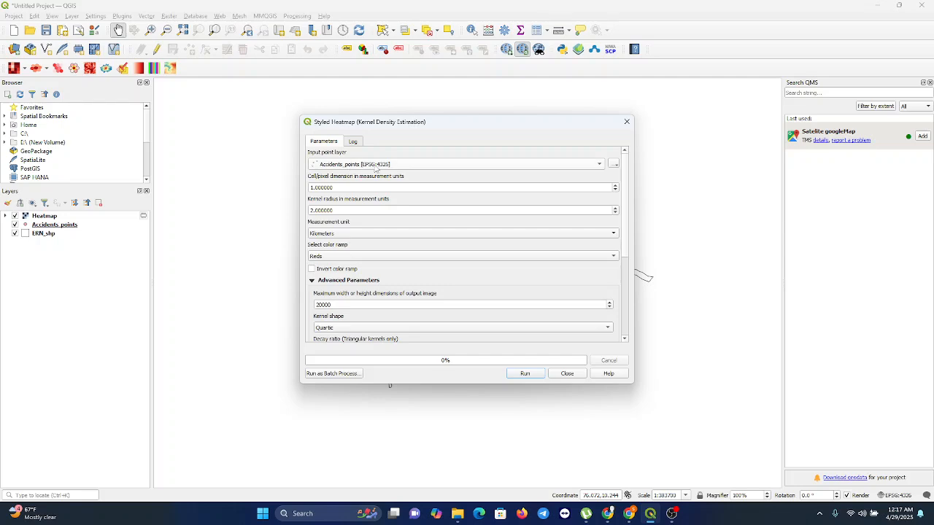
{"action": "left_click", "coordinate": [317, 187]}
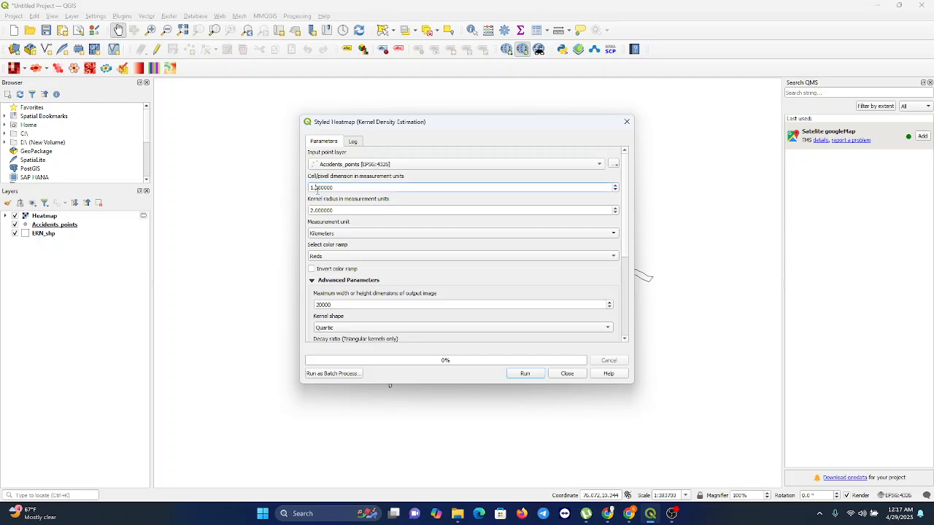
{"action": "key", "text": "BackSpace"}
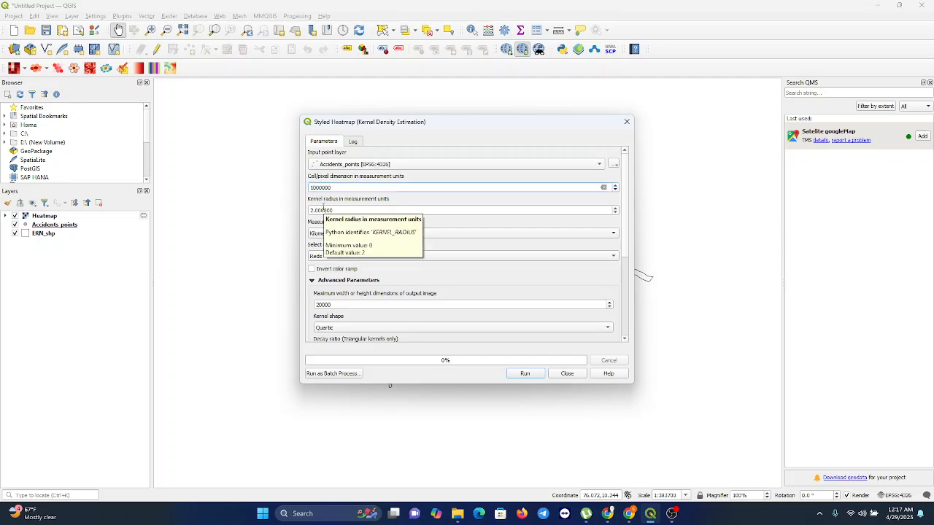
{"action": "type", "text": ".1"}
{"action": "left_click", "coordinate": [330, 211]}
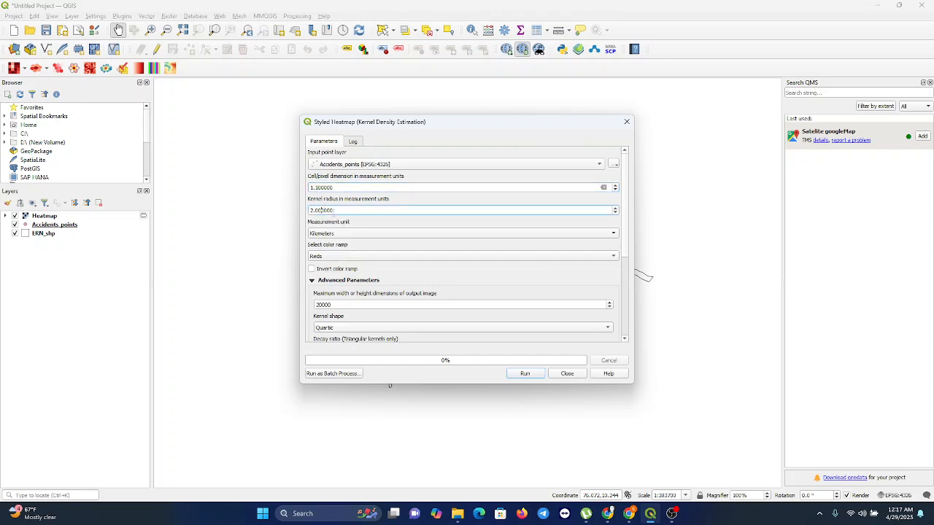
{"action": "left_click_drag", "start_coordinate": [335, 210], "coordinate": [292, 211]}
{"action": "type", "text": "4.5"}
{"action": "scroll", "coordinate": [459, 260], "scroll_direction": "down", "scroll_amount": 8}
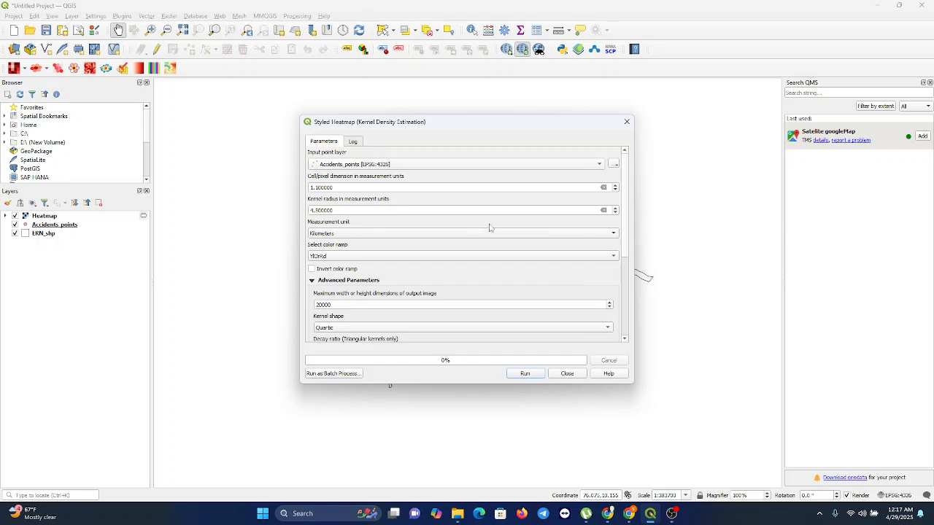
Step: Correct the cell dimension of the new heatmap to 0.1 kilometers
{"action": "left_click", "coordinate": [319, 188]}
{"action": "key", "text": "BackSpace"}
{"action": "key", "text": "BackSpace"}
{"action": "key", "text": "BackSpace"}
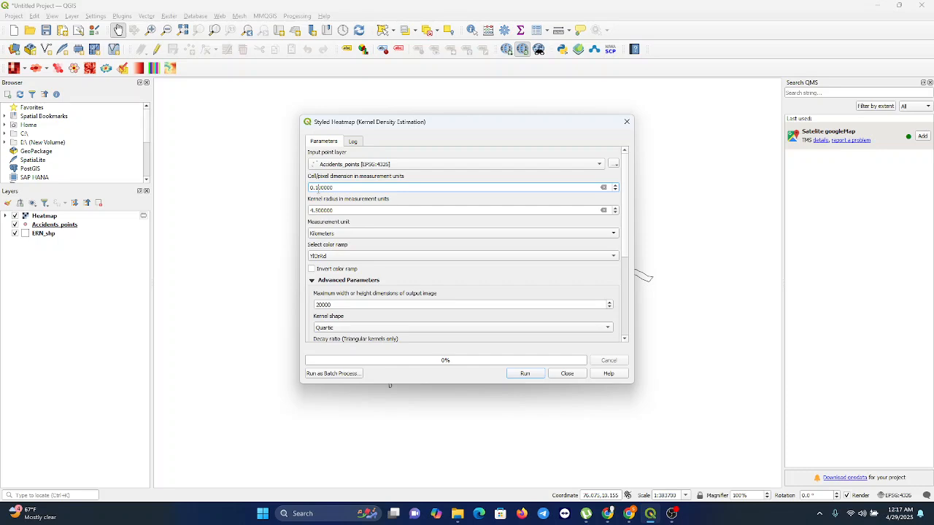
{"action": "type", "text": "0.1"}
{"action": "left_click", "coordinate": [346, 210]}
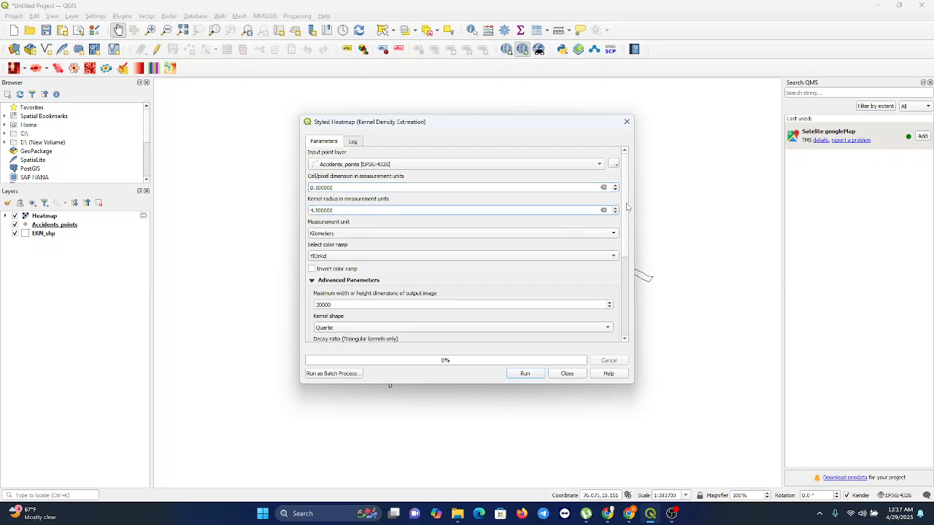
Step: Set the advanced parameters of the new heatmap to Discrete interpolation and Continuous mode
{"action": "left_click_drag", "start_coordinate": [626, 206], "coordinate": [629, 290]}
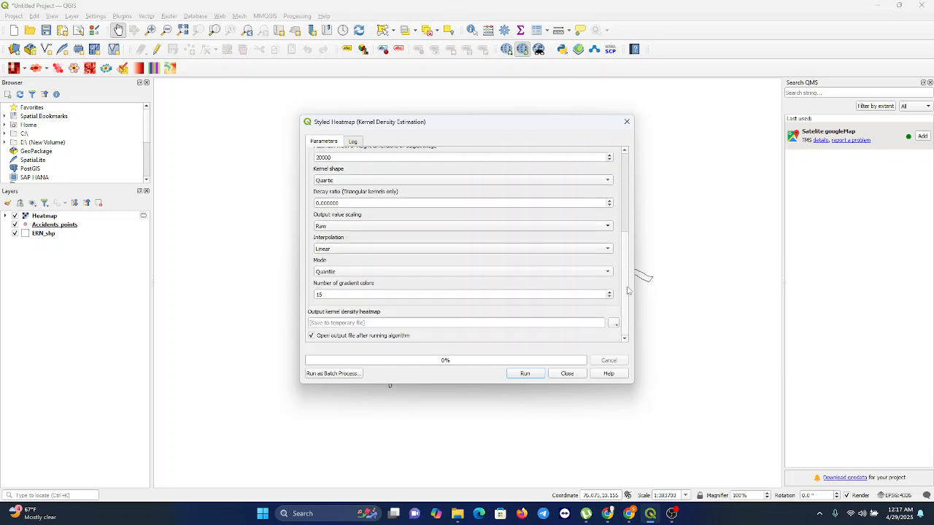
{"action": "left_click", "coordinate": [342, 252]}
{"action": "left_click", "coordinate": [343, 240]}
{"action": "left_click", "coordinate": [346, 272]}
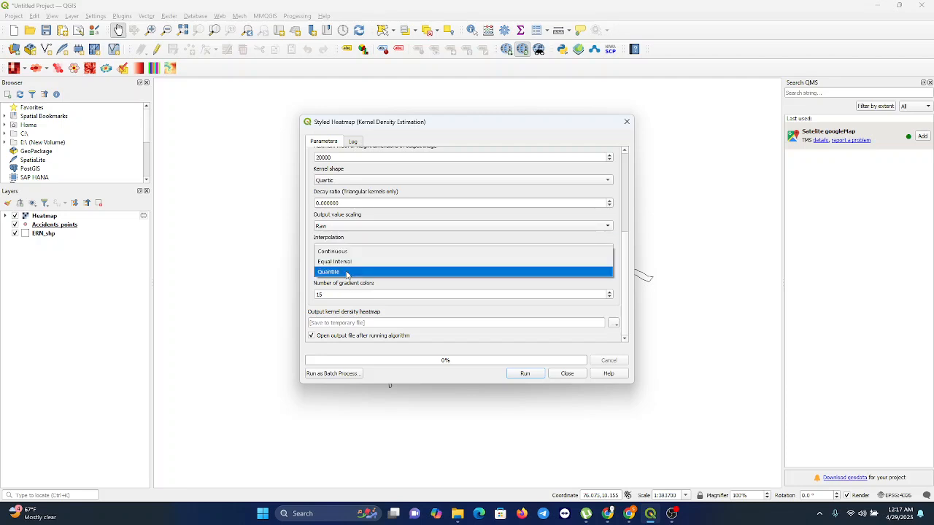
{"action": "left_click", "coordinate": [347, 251]}
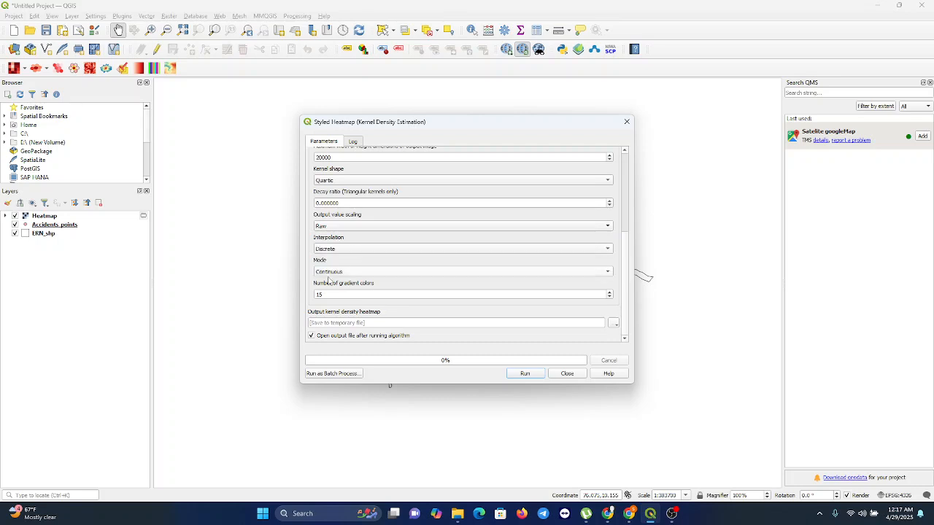
Step: Run the discrete heatmap, close the dialog and move the new Heatmap layer to the top of the layer order
{"action": "left_click", "coordinate": [532, 375]}
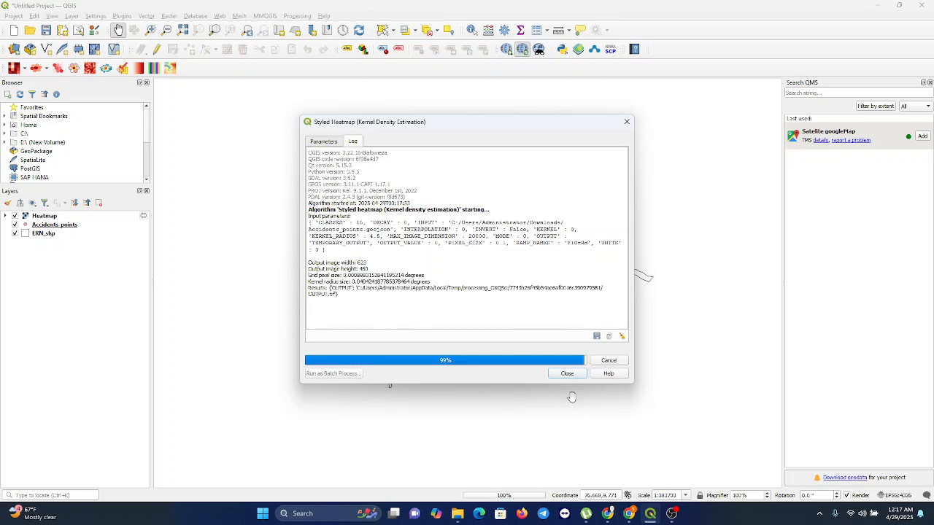
{"action": "left_click", "coordinate": [567, 375]}
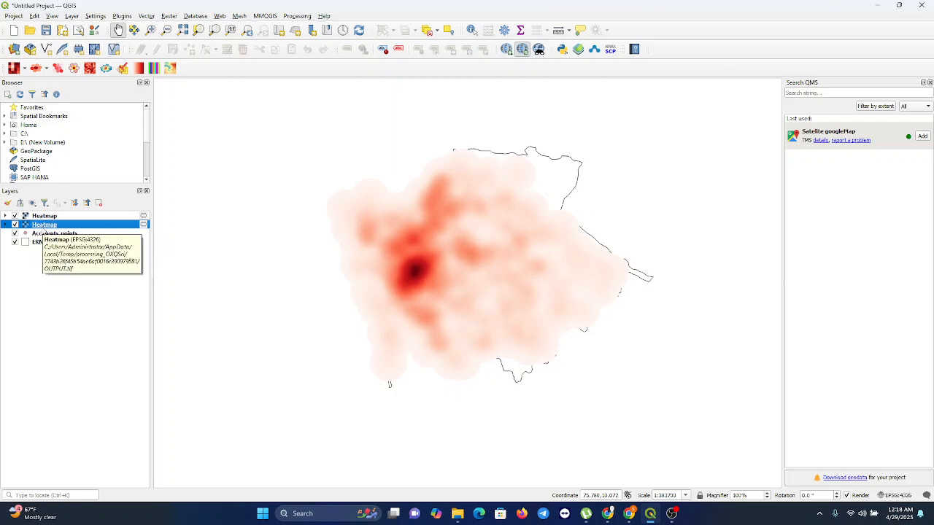
{"action": "left_click_drag", "start_coordinate": [43, 231], "coordinate": [35, 217]}
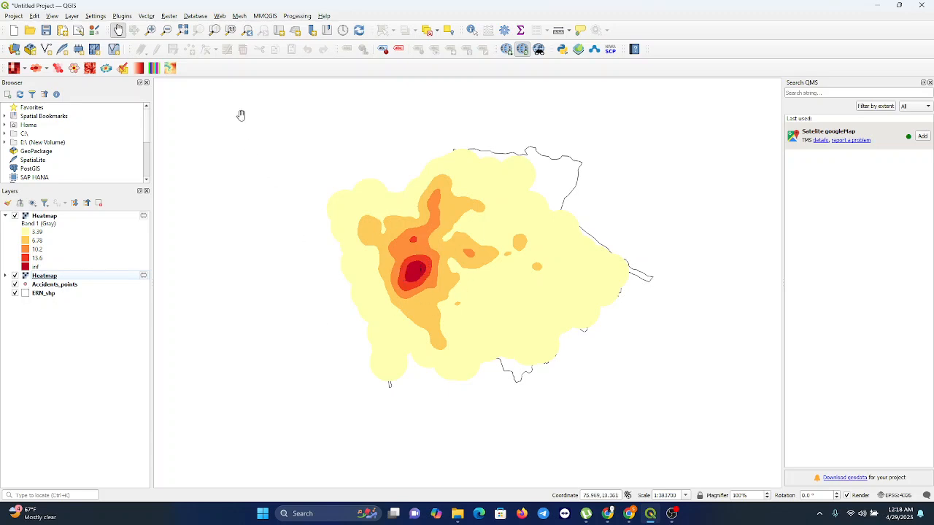
Step: Examine the class boundaries and pixels of the discrete heatmap up close, then return to the whole district
{"action": "left_click", "coordinate": [150, 30]}
{"action": "left_click", "coordinate": [440, 266]}
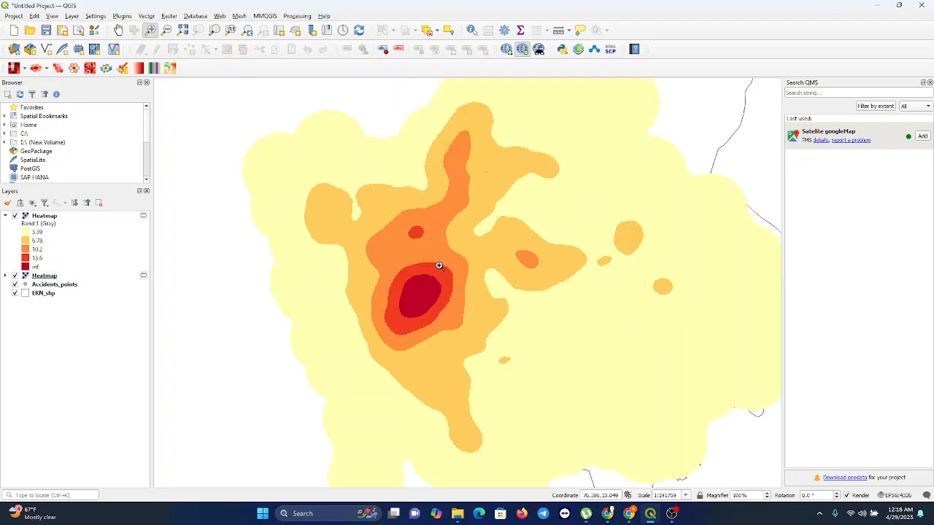
{"action": "left_click_drag", "start_coordinate": [509, 300], "coordinate": [481, 304]}
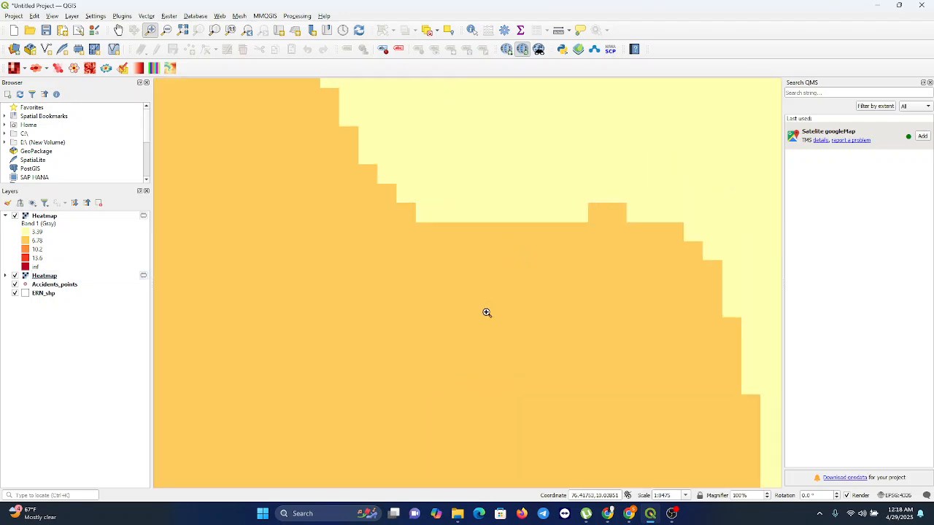
{"action": "left_click", "coordinate": [166, 30]}
{"action": "left_click", "coordinate": [262, 195]}
{"action": "left_click", "coordinate": [296, 217]}
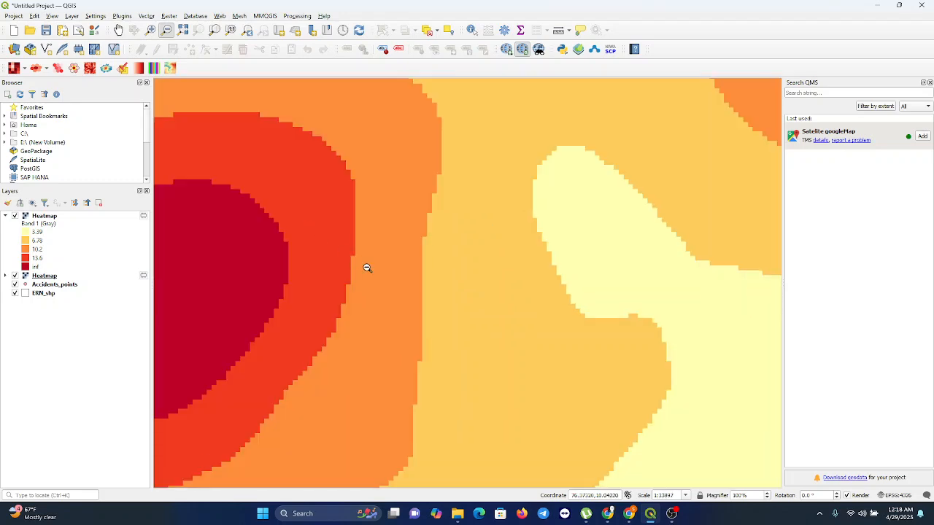
{"action": "left_click", "coordinate": [367, 267]}
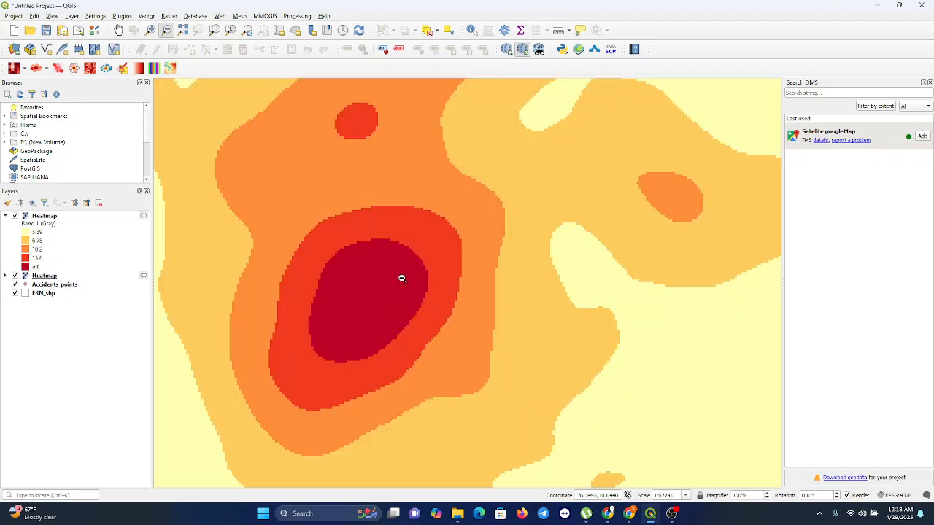
{"action": "left_click", "coordinate": [405, 278]}
{"action": "left_click", "coordinate": [409, 276]}
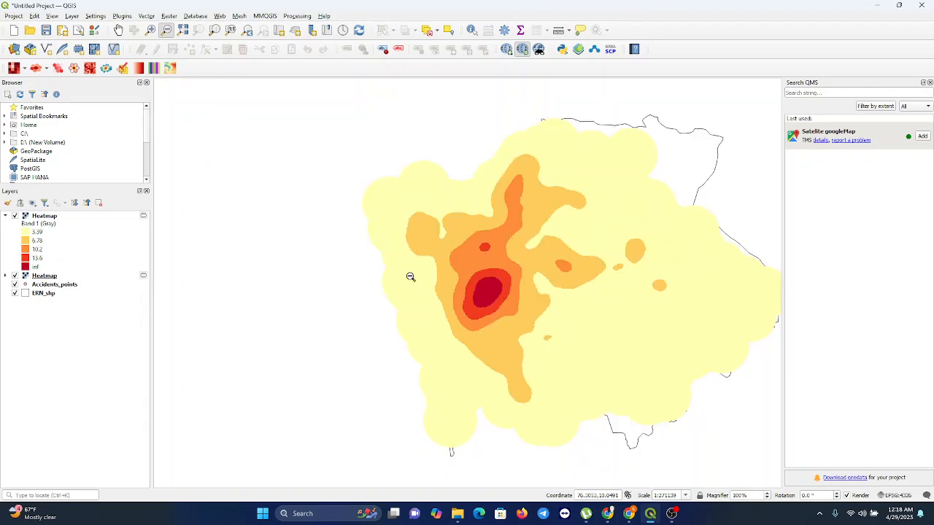
{"action": "left_click", "coordinate": [119, 30]}
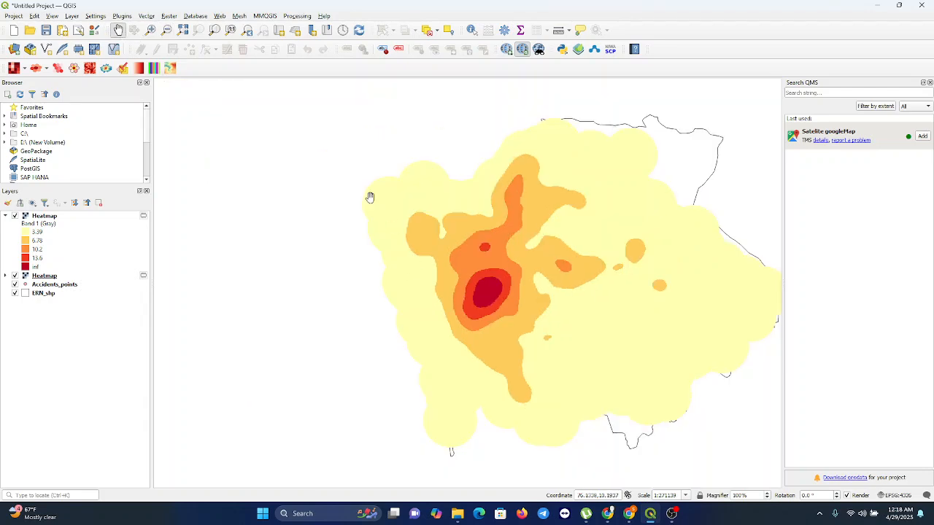
{"action": "left_click_drag", "start_coordinate": [489, 271], "coordinate": [421, 273]}
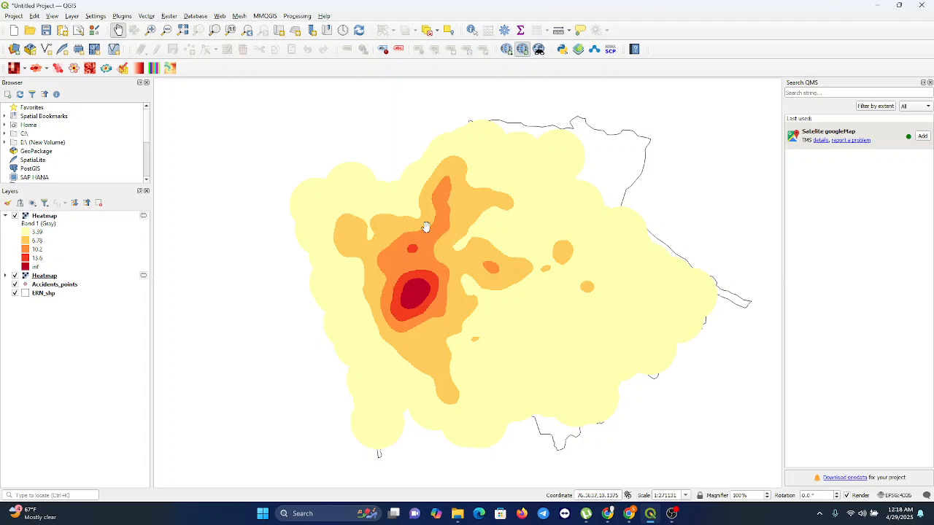
Step: Rearrange the layer order so that Accidents_points lies between the two Heatmap layers, with ERN_shp at the bottom
{"action": "left_click", "coordinate": [40, 294]}
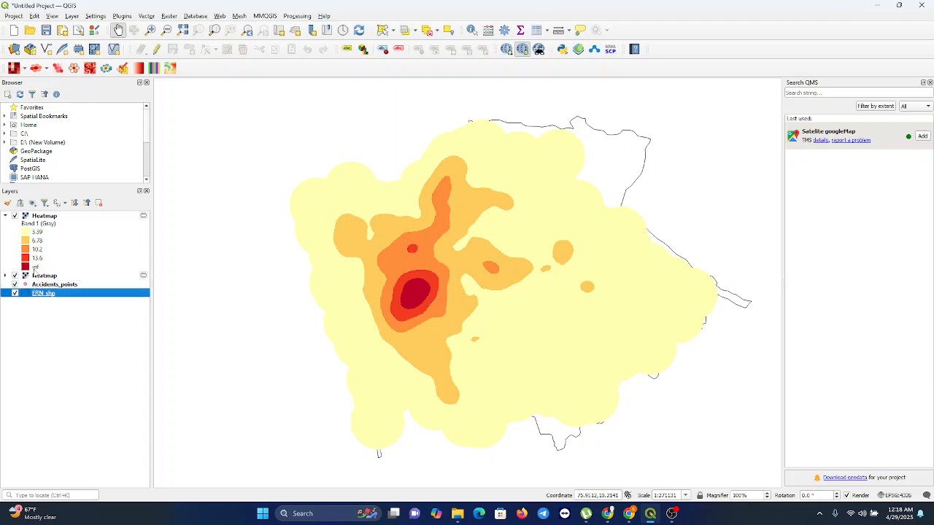
{"action": "left_click_drag", "start_coordinate": [44, 286], "coordinate": [37, 222]}
{"action": "left_click_drag", "start_coordinate": [42, 278], "coordinate": [34, 217]}
{"action": "left_click_drag", "start_coordinate": [41, 290], "coordinate": [31, 211]}
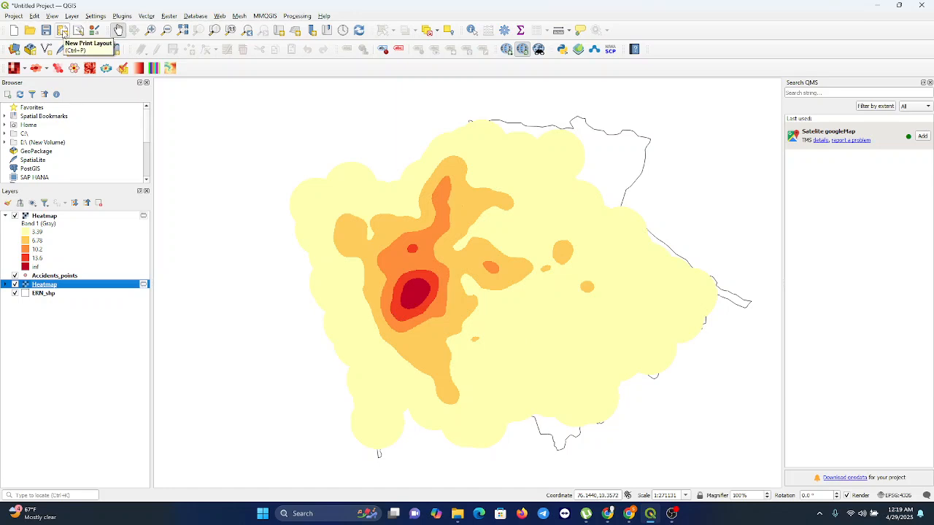
Step: Create a new print layout with the default title and add a map item nearly filling the page
{"action": "left_click", "coordinate": [63, 31]}
{"action": "left_click", "coordinate": [422, 277]}
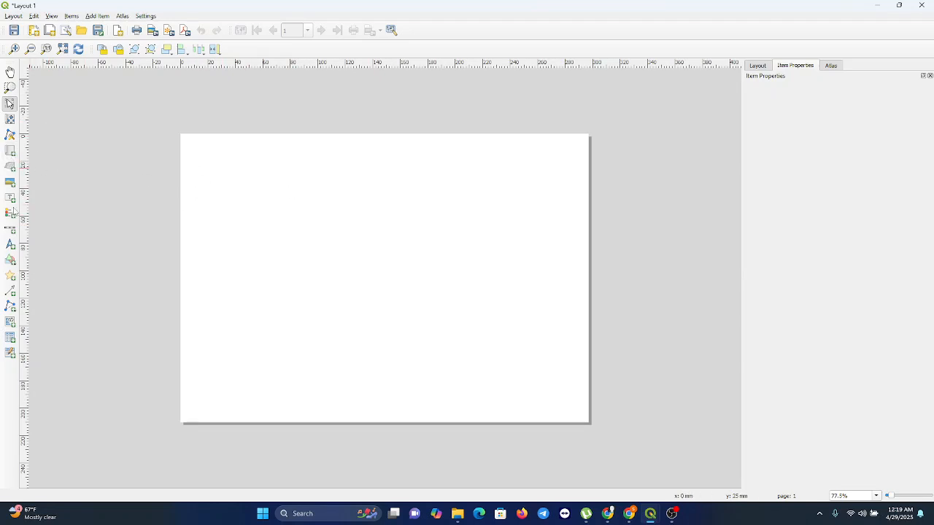
{"action": "left_click", "coordinate": [9, 153]}
{"action": "left_click_drag", "start_coordinate": [190, 147], "coordinate": [577, 411]}
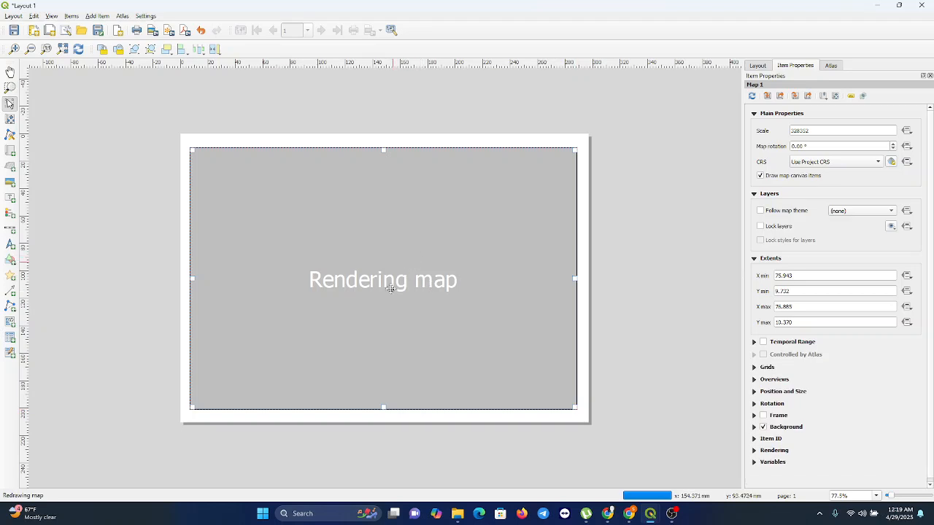